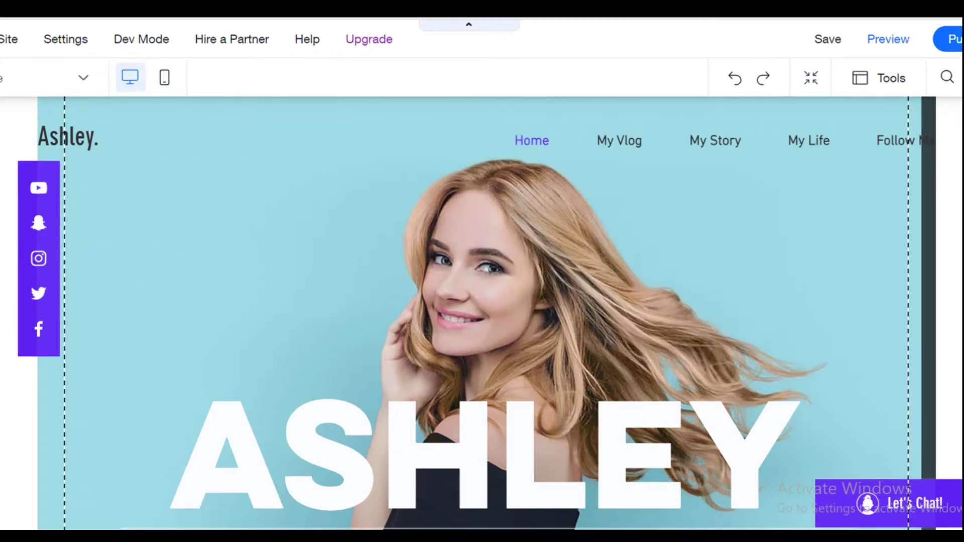
- Scroll through the Ashley vlog template and select its hero strip
scroll(962, 271, down, 10)
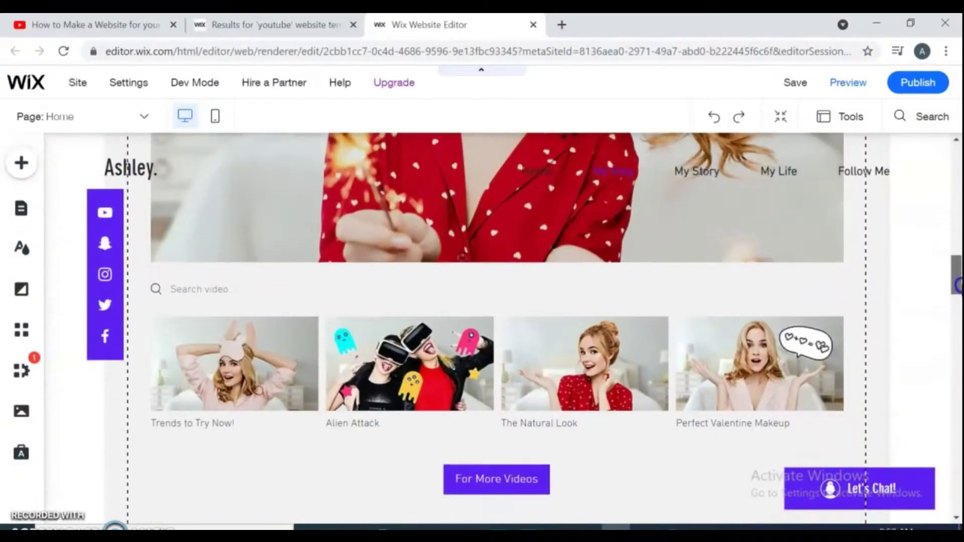
drag(957, 285, 947, 159)
click(351, 249)
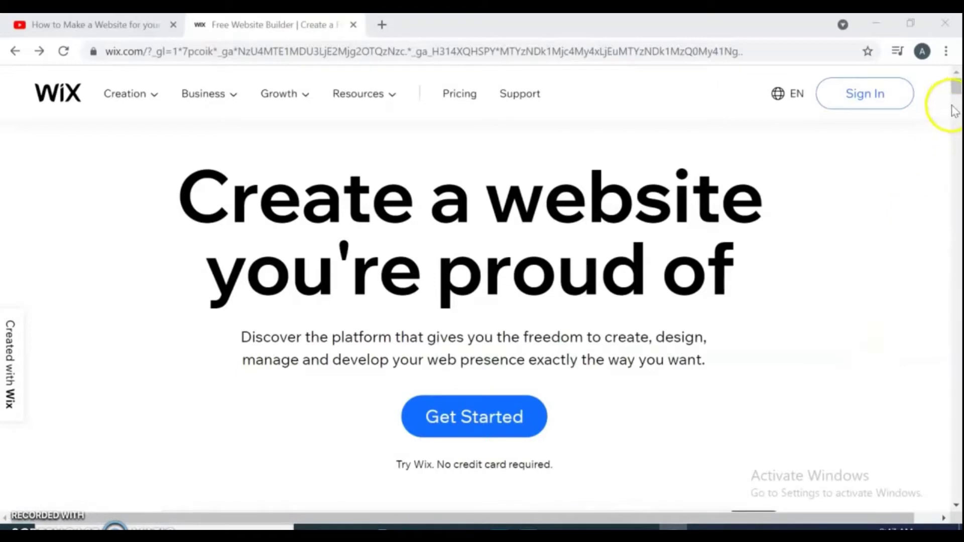
- Scroll the wix.com homepage, then start a new account with Get Started
drag(956, 88, 958, 316)
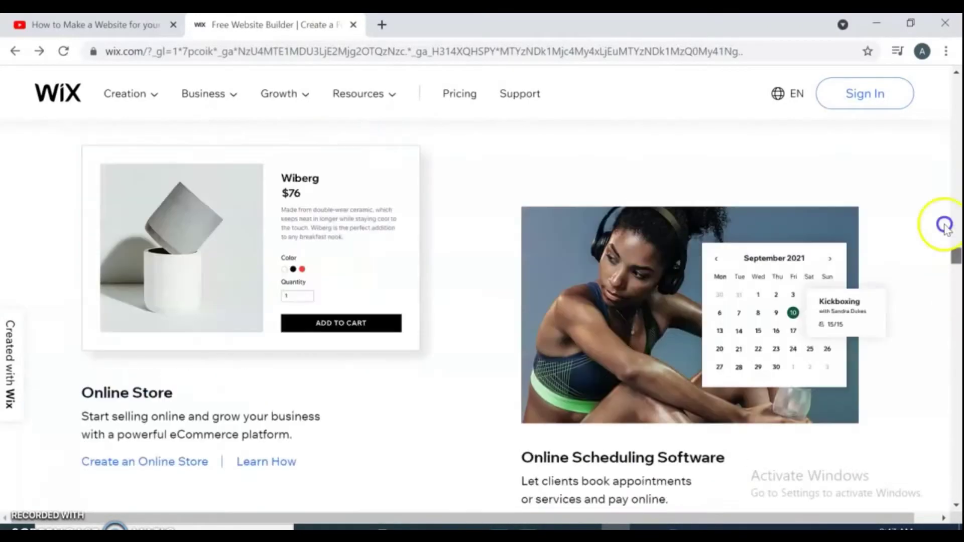
drag(944, 226, 931, 91)
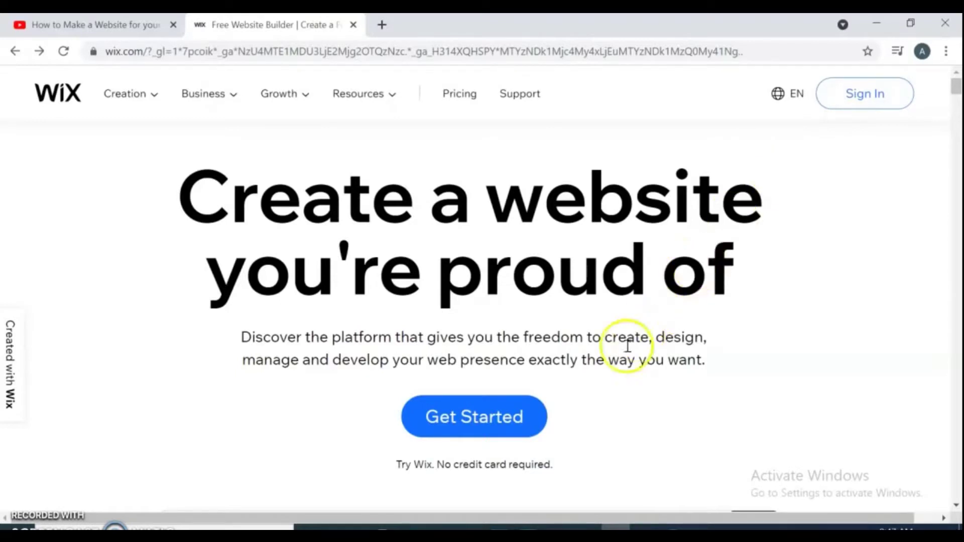
click(511, 403)
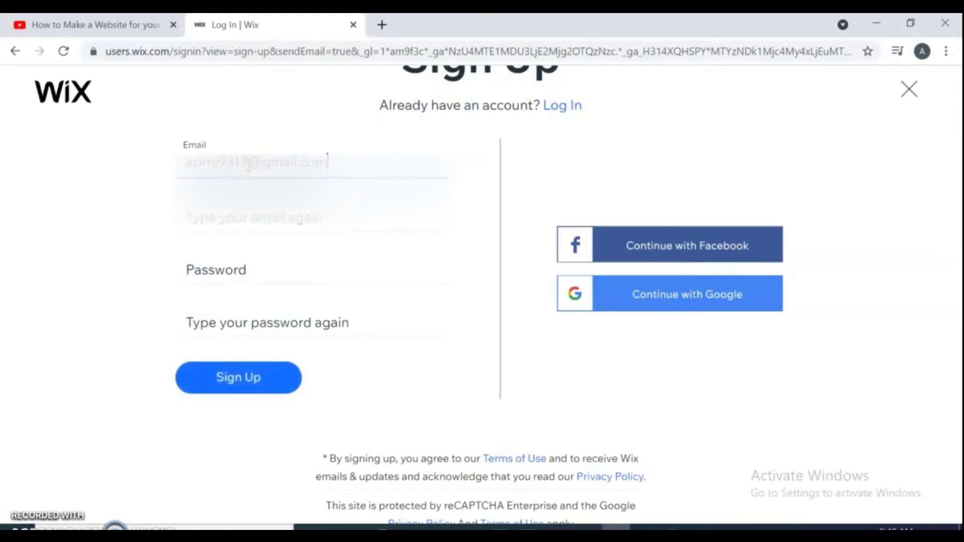
- Copy the entered email address into the confirm-email field
click(278, 219)
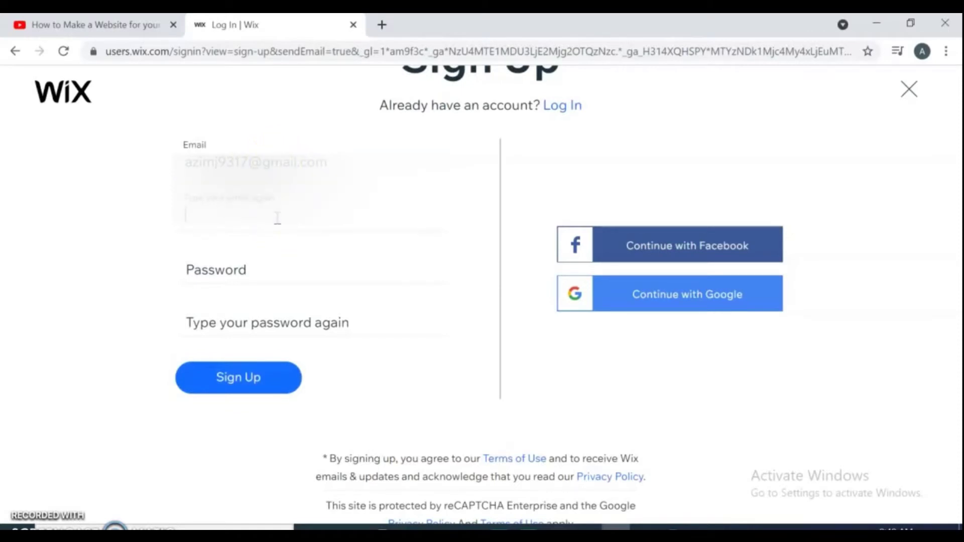
drag(328, 163, 158, 177)
click(197, 220)
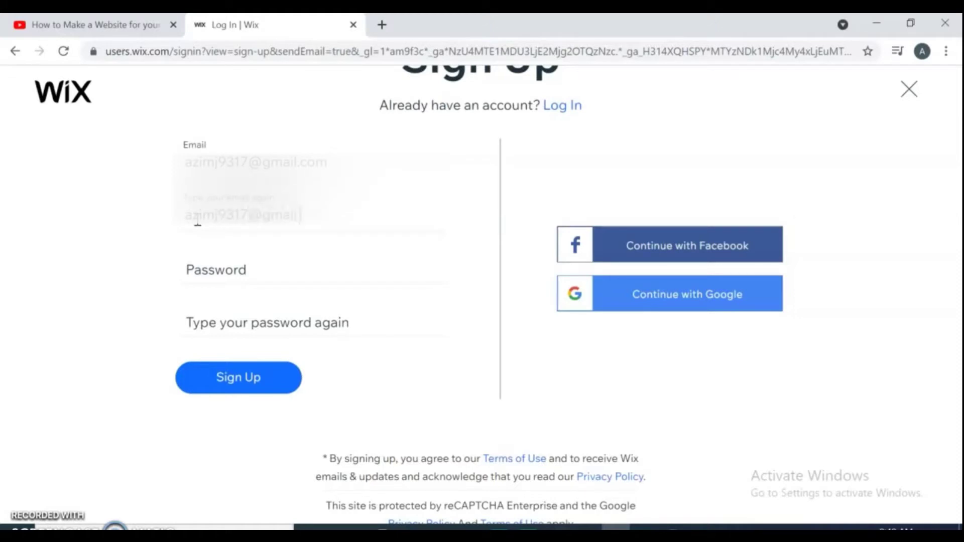
- Enter the account password in both password fields and submit the sign-up form
click(243, 271)
text(•)
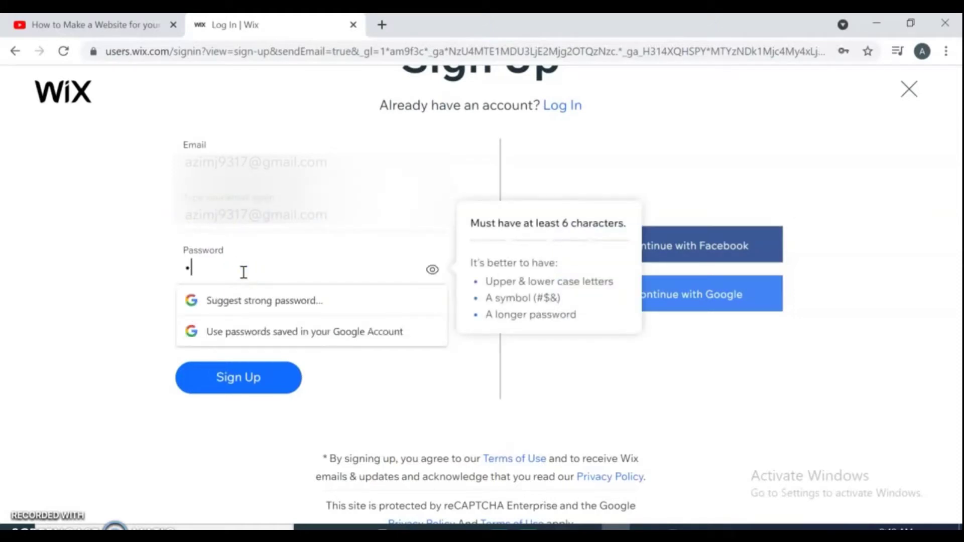
text(••••••••)
click(263, 313)
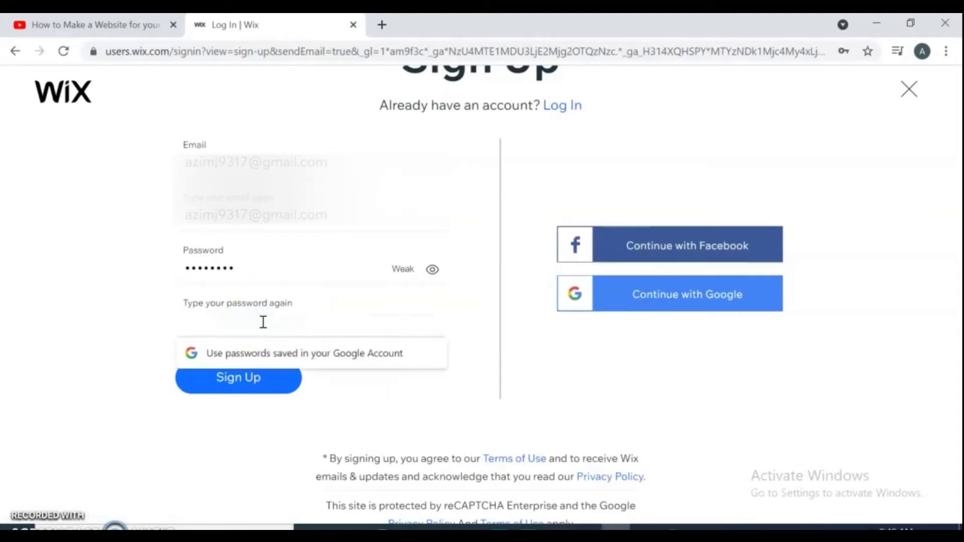
text(•••••••••)
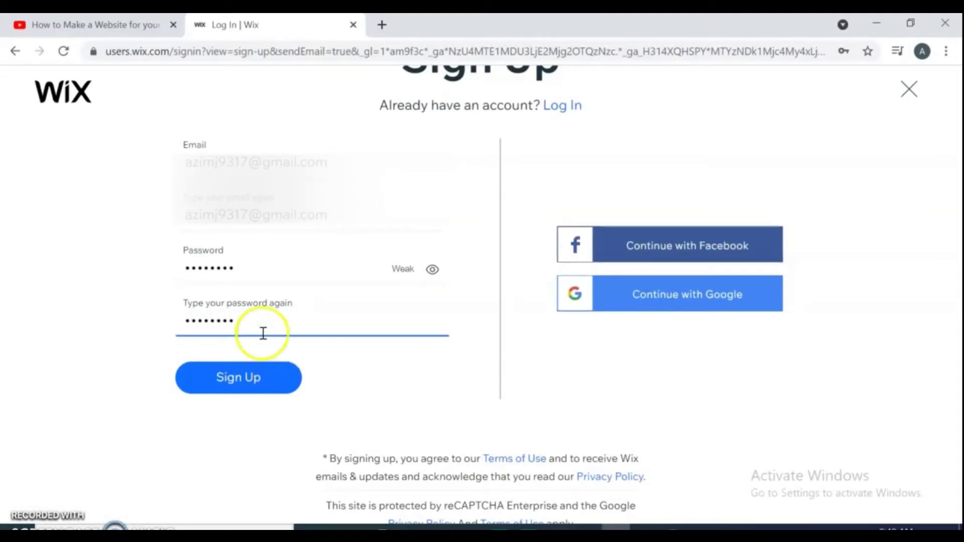
click(256, 391)
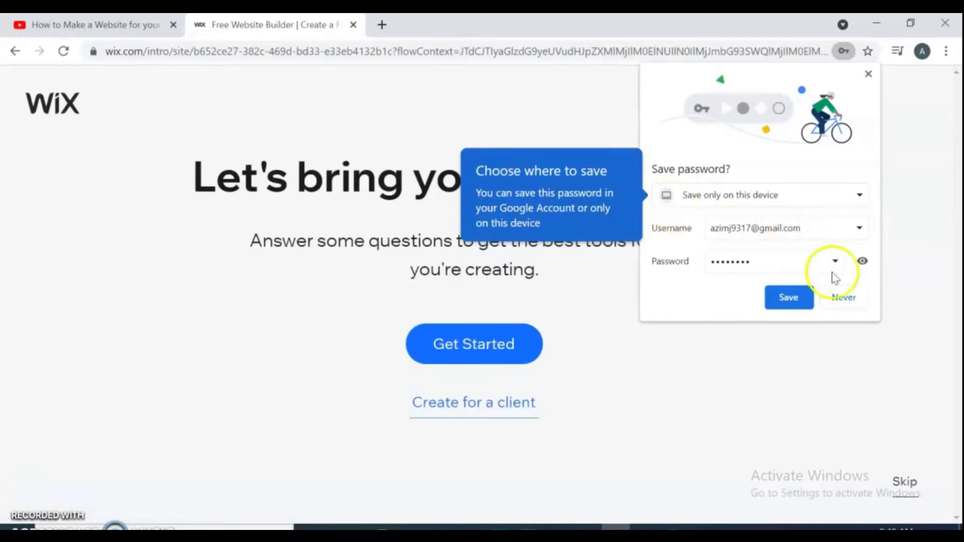
- Decline Chrome's password saving, begin setup, and choose Blog as the website type
click(843, 298)
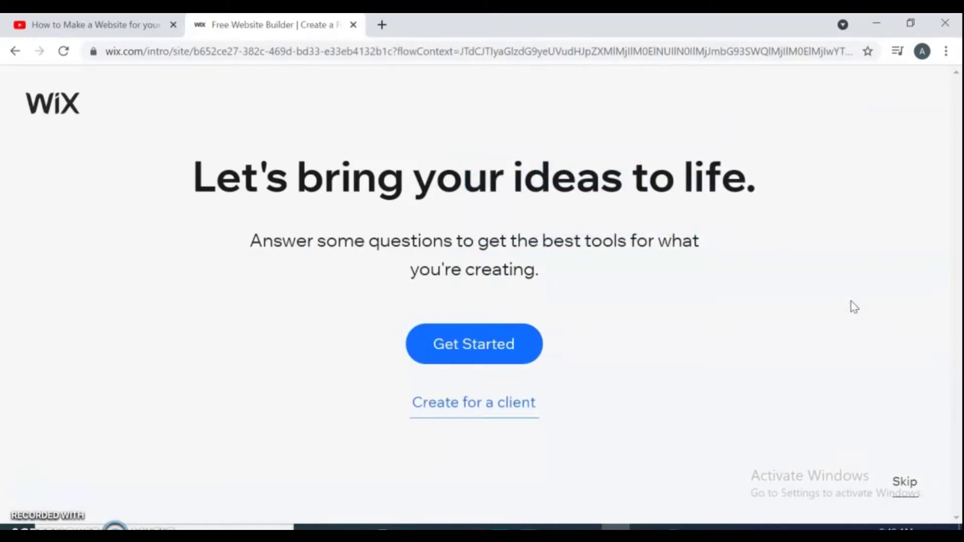
click(438, 360)
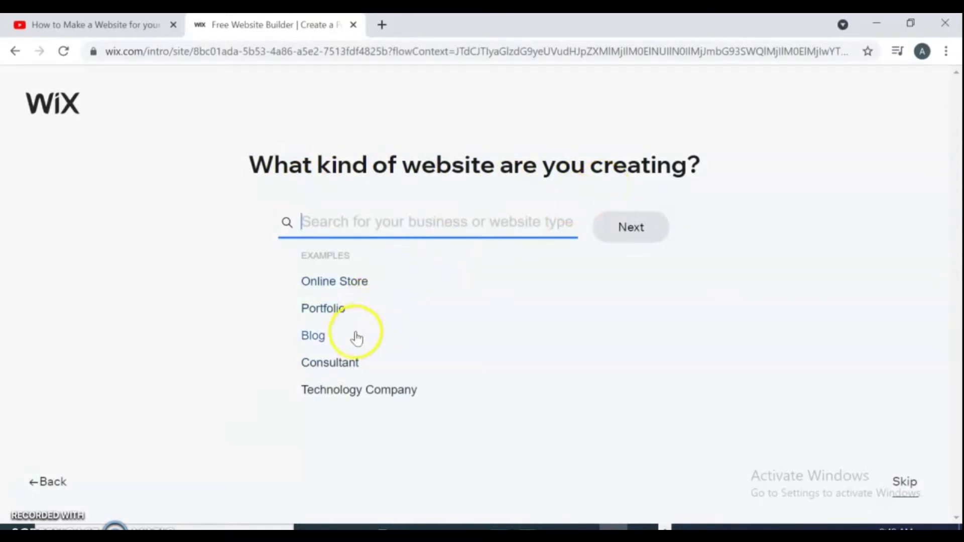
click(313, 336)
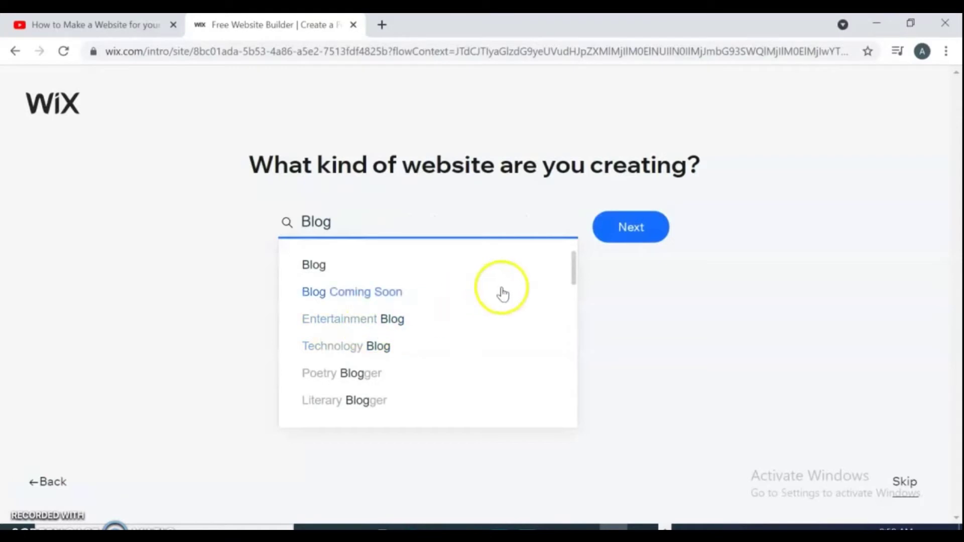
click(634, 240)
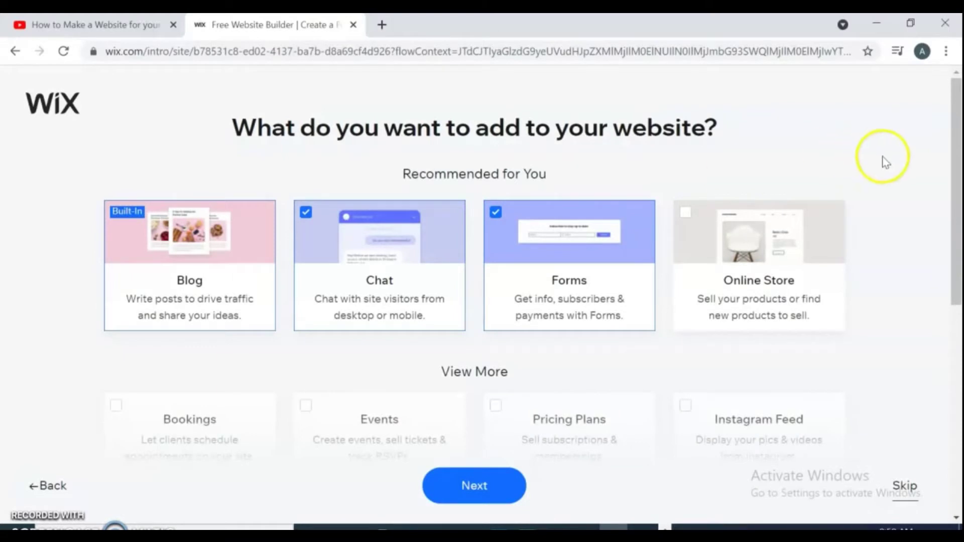
- Deselect Pricing Plans, add the Video feature, and continue past feature selection
drag(957, 163, 957, 204)
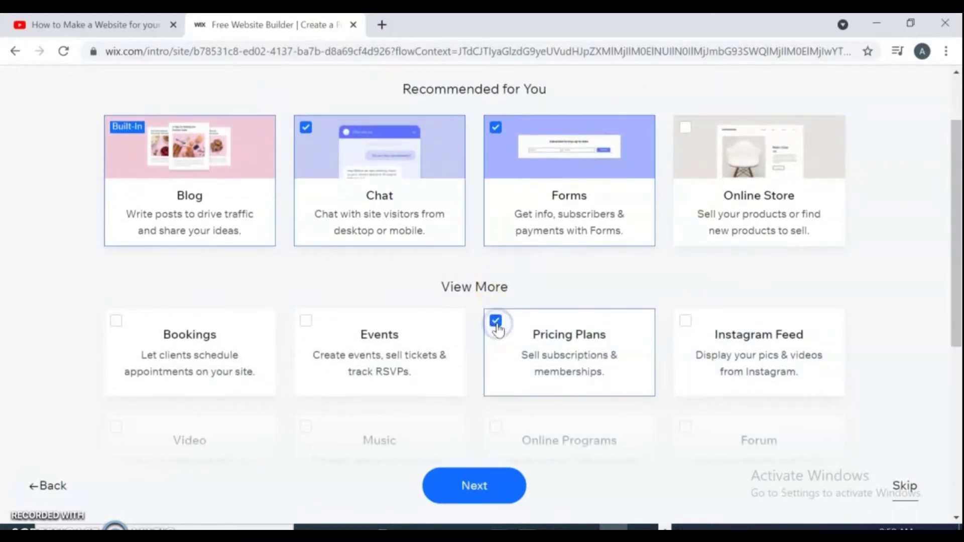
click(685, 128)
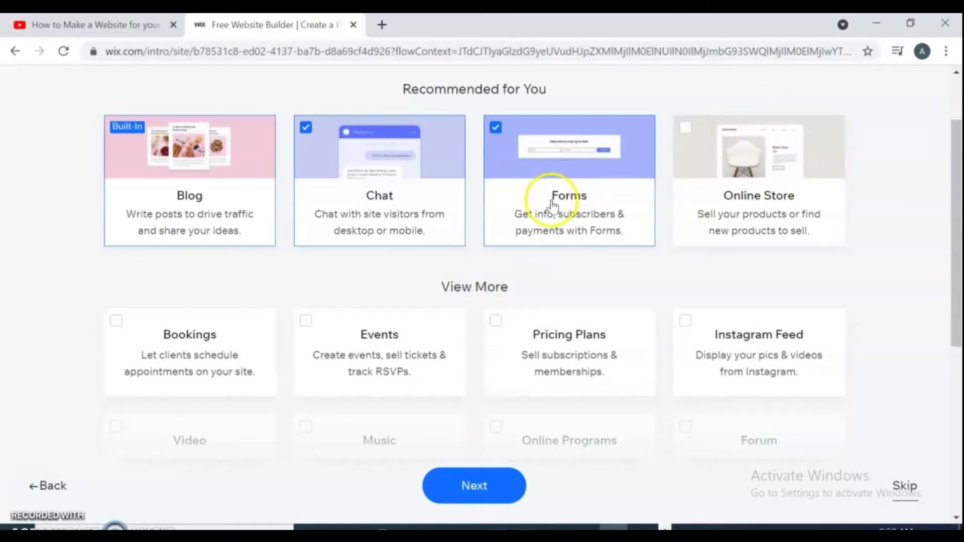
drag(957, 255, 940, 322)
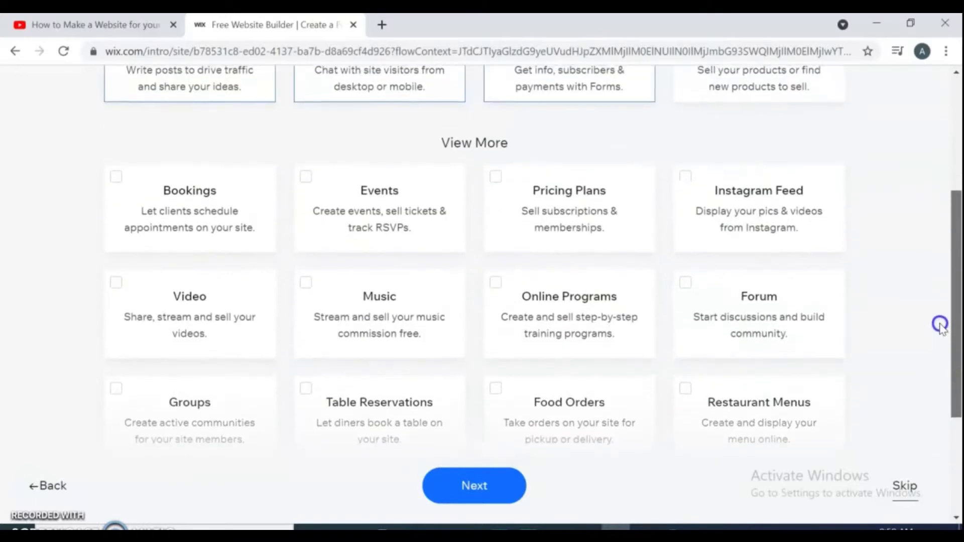
click(119, 286)
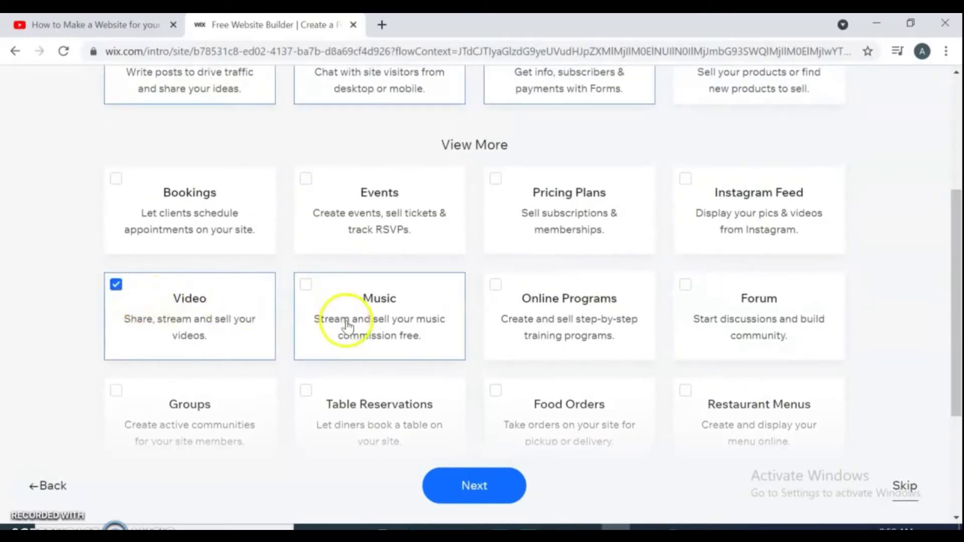
click(465, 489)
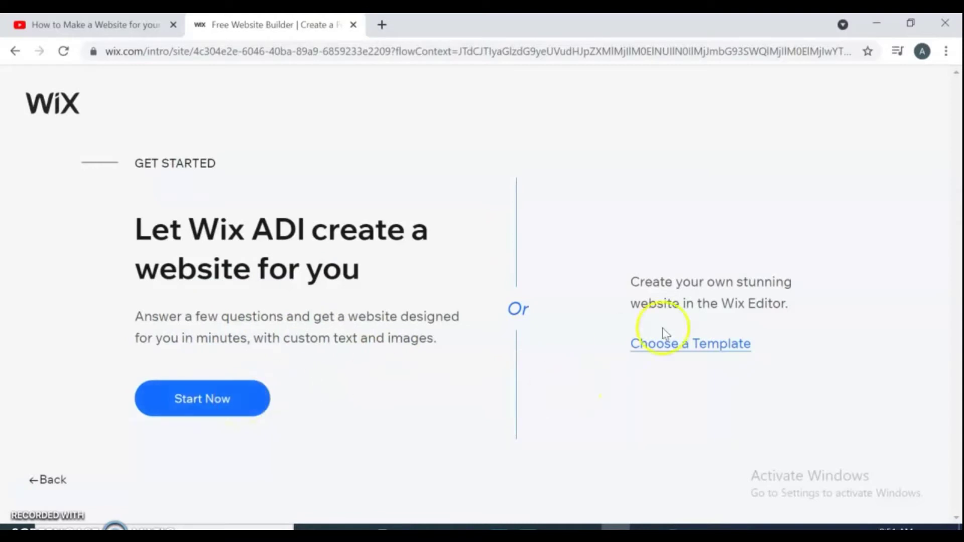
- Choose a template instead of ADI and search all templates for 'youtube'
click(697, 348)
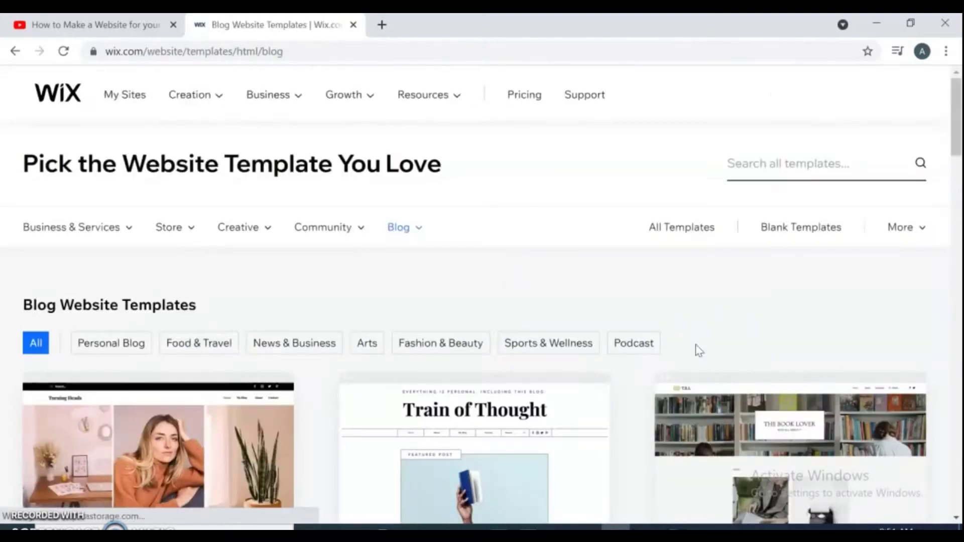
click(790, 165)
text(youtube)
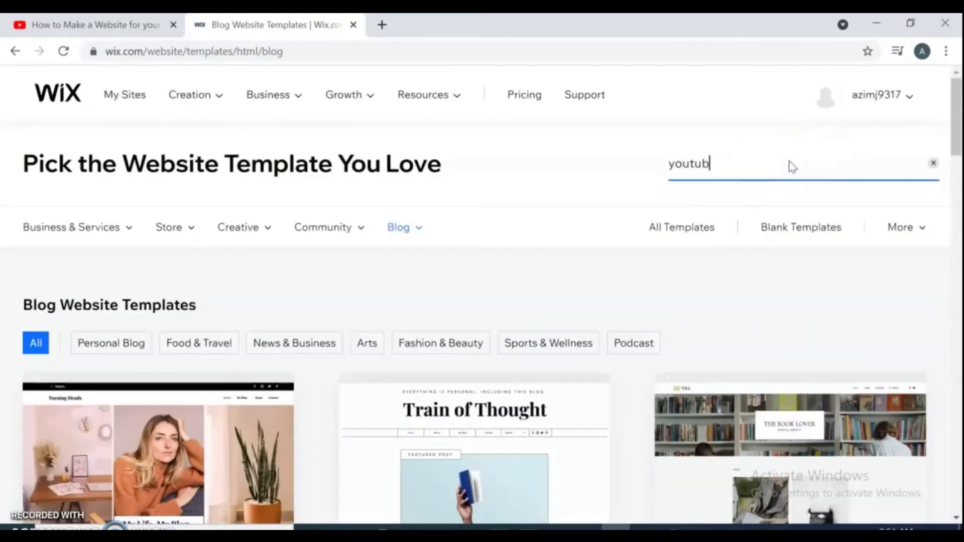
key(Return)
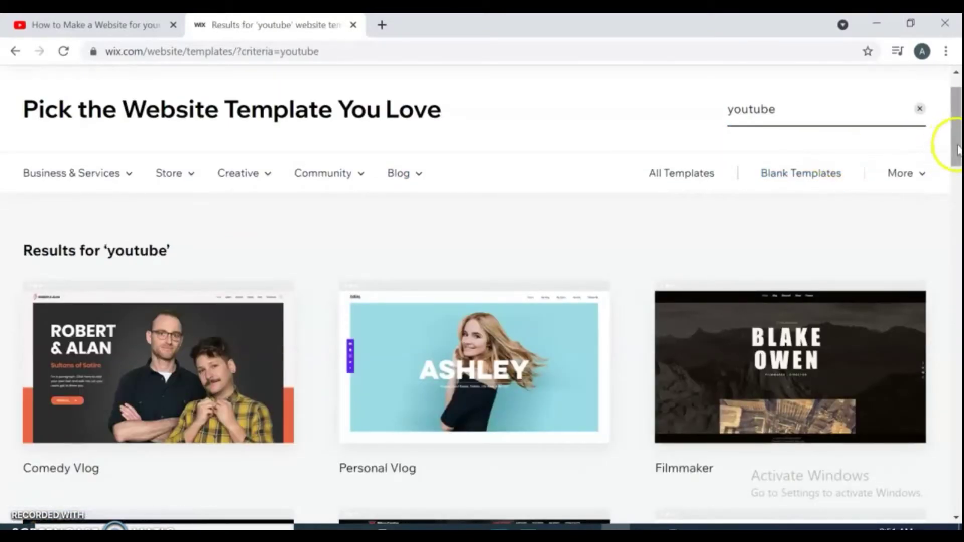
- Browse the youtube results, preview the Personal Vlog template, and start editing it
drag(956, 141, 940, 280)
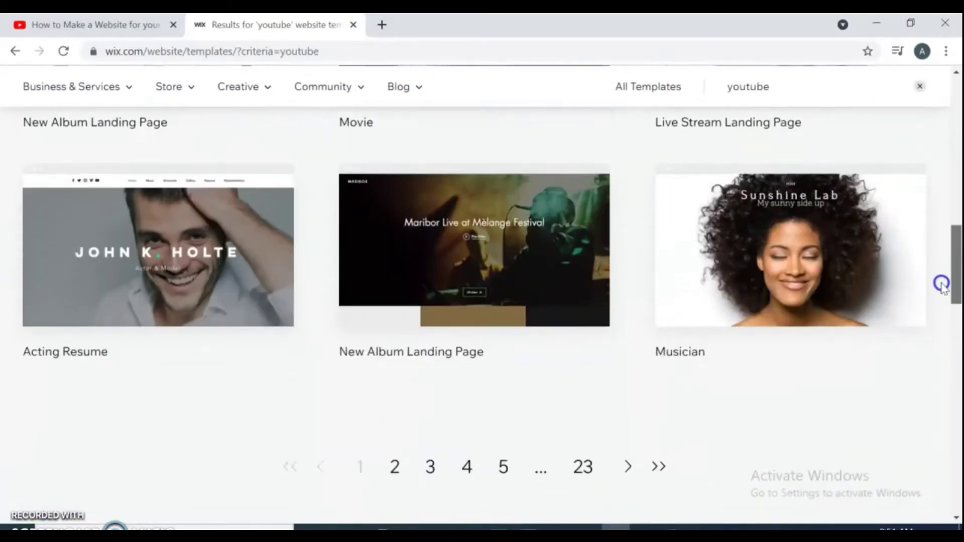
scroll(624, 417, down, 1)
click(625, 418)
mouse_move(493, 417)
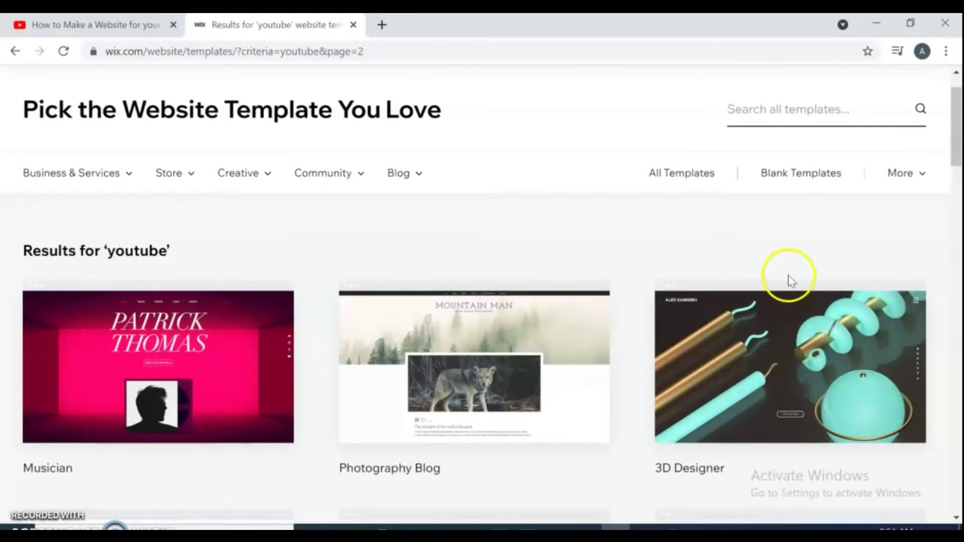
drag(956, 121, 957, 259)
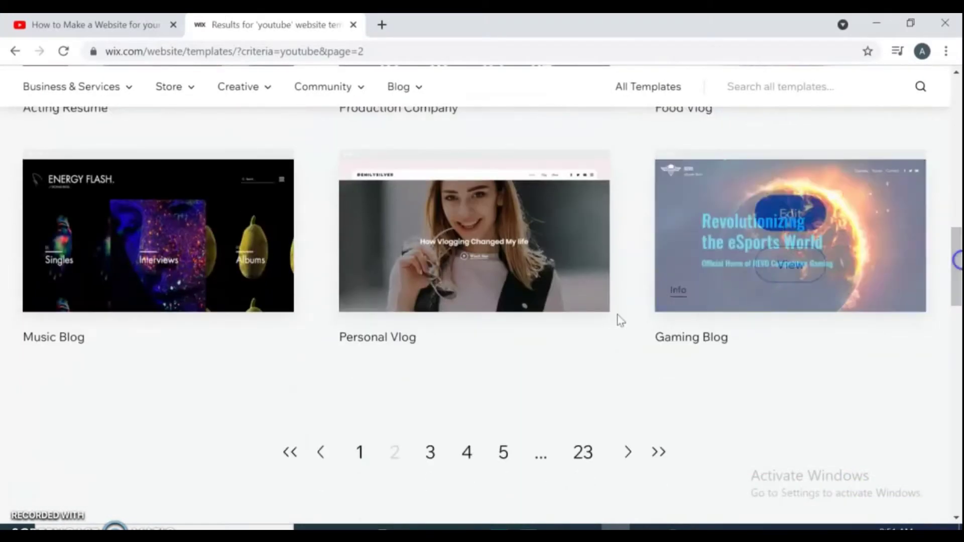
click(319, 456)
mouse_move(463, 371)
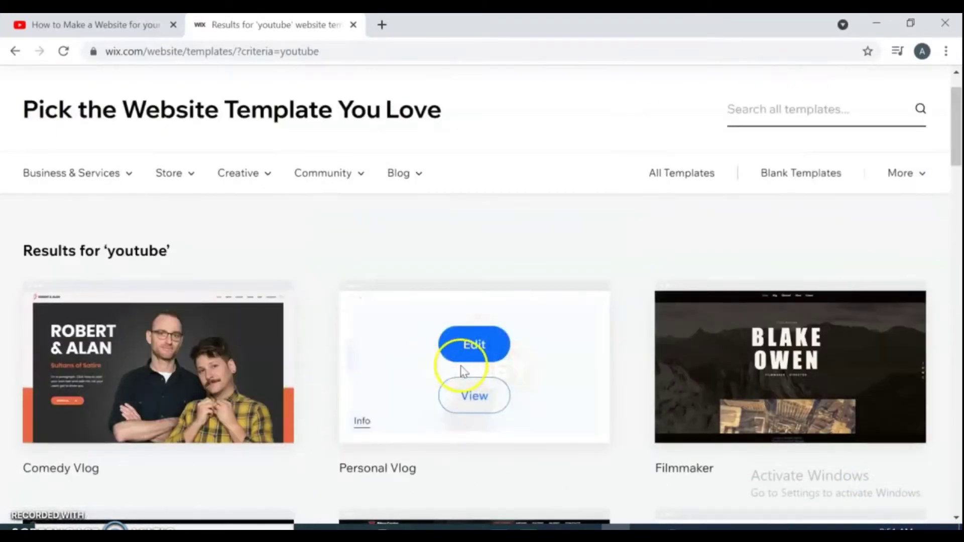
click(482, 394)
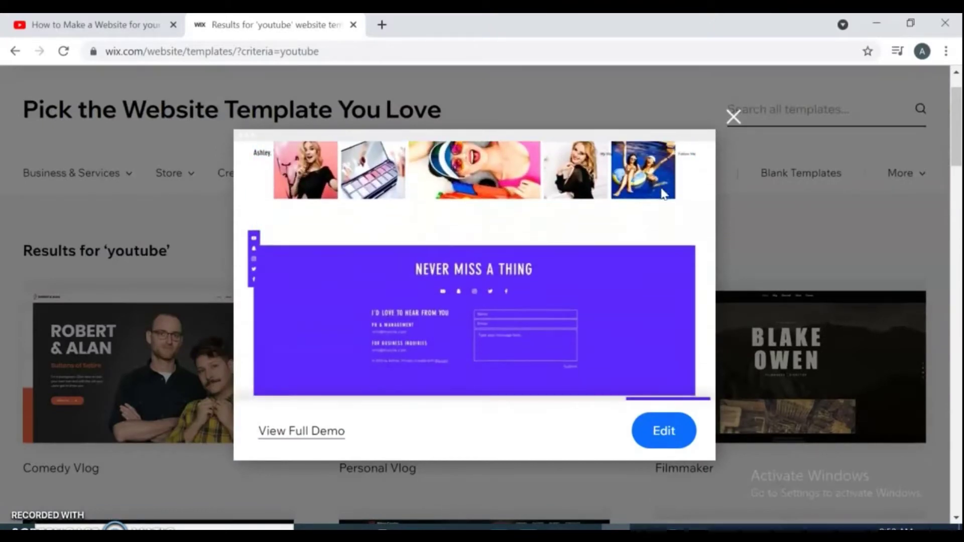
click(664, 430)
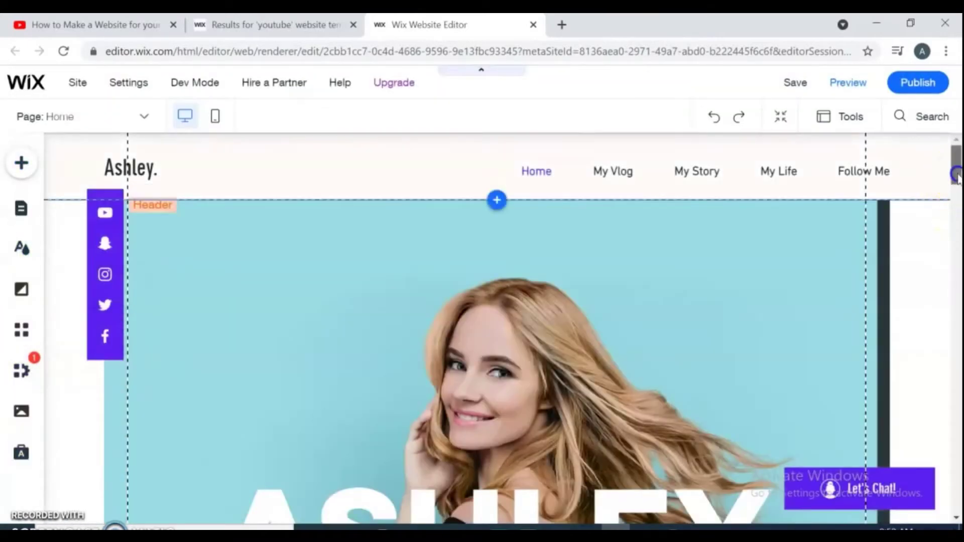
- Scroll the loaded Ashley template to view its ASHLEY hero heading
drag(955, 165, 944, 151)
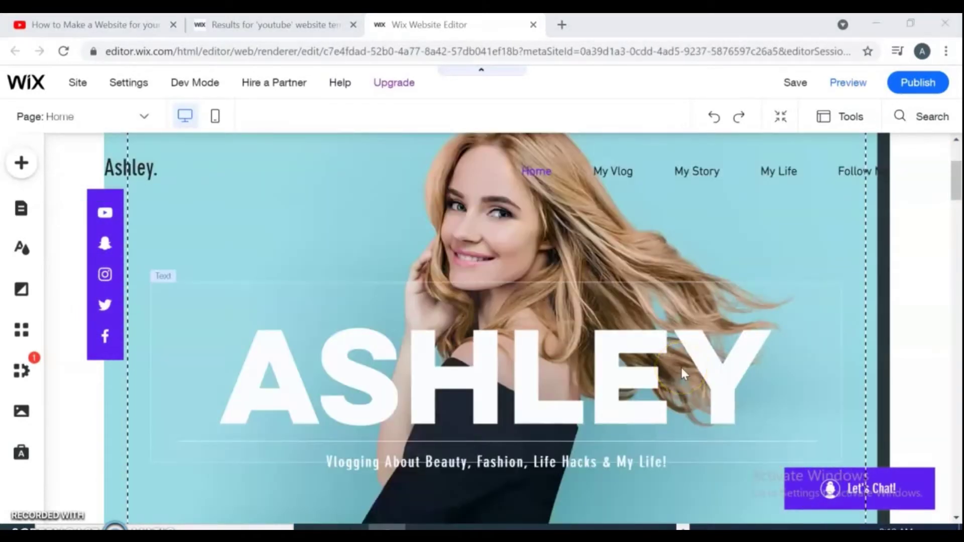
- Replace the ASHLEY hero heading text with MAFTI
click(442, 393)
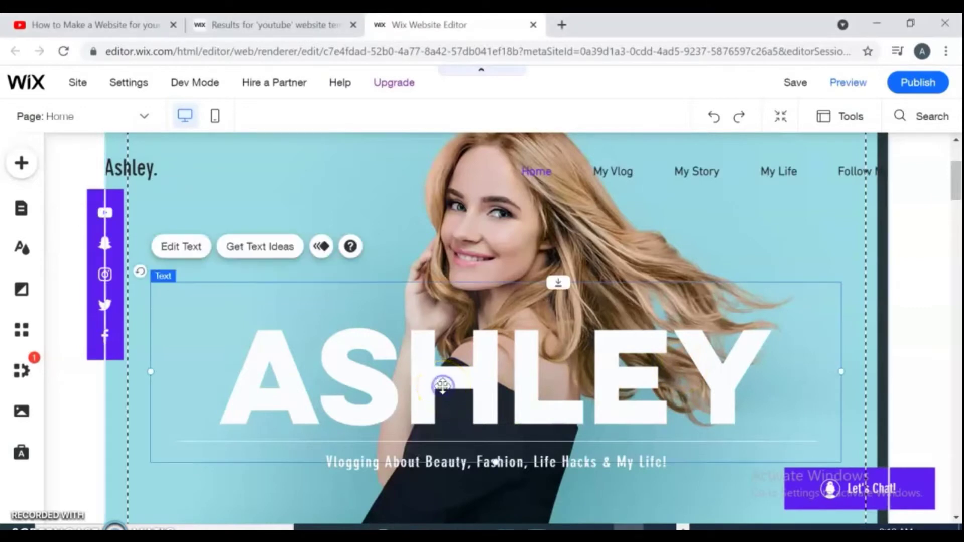
click(179, 251)
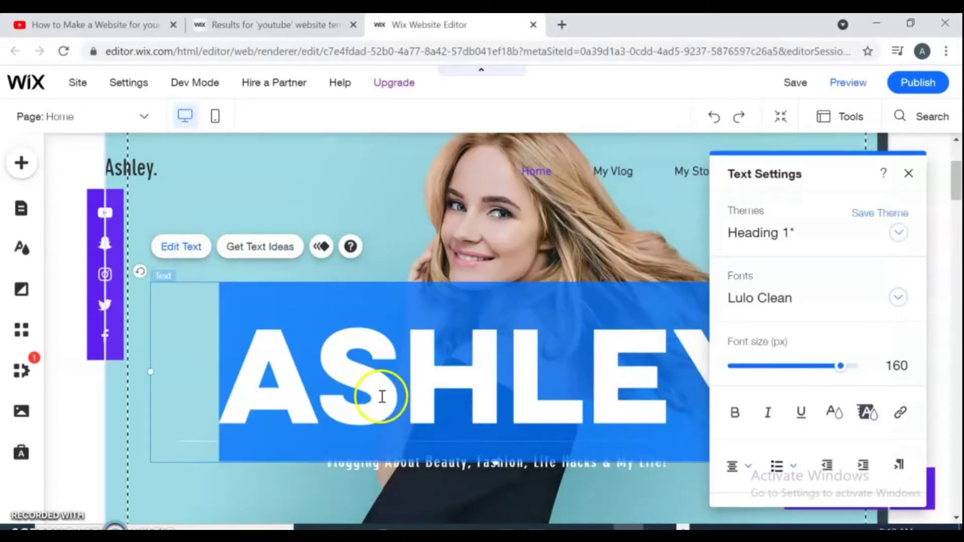
key(BackSpace)
text(MA)
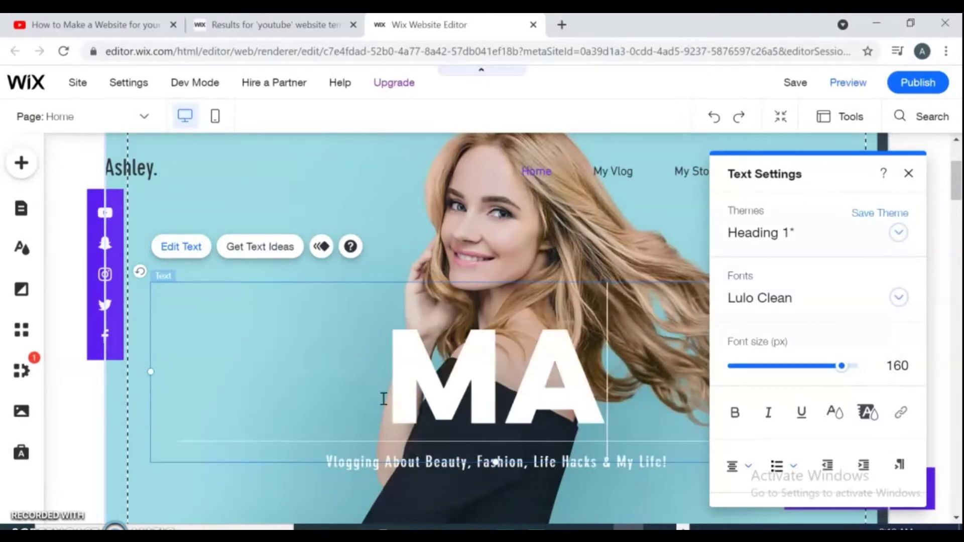
text(FTI)
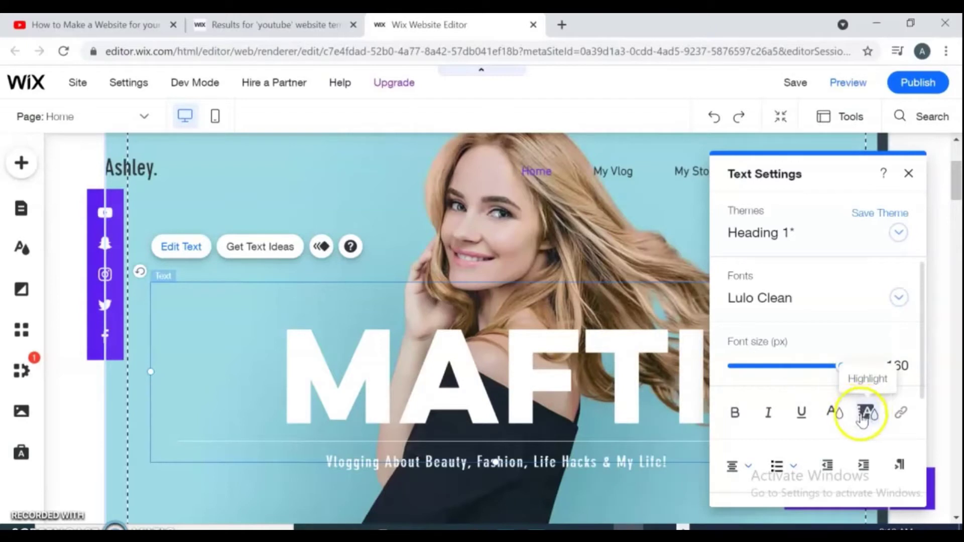
- Give the heading the blue custom text colour and keep the Heading 1 theme
click(835, 413)
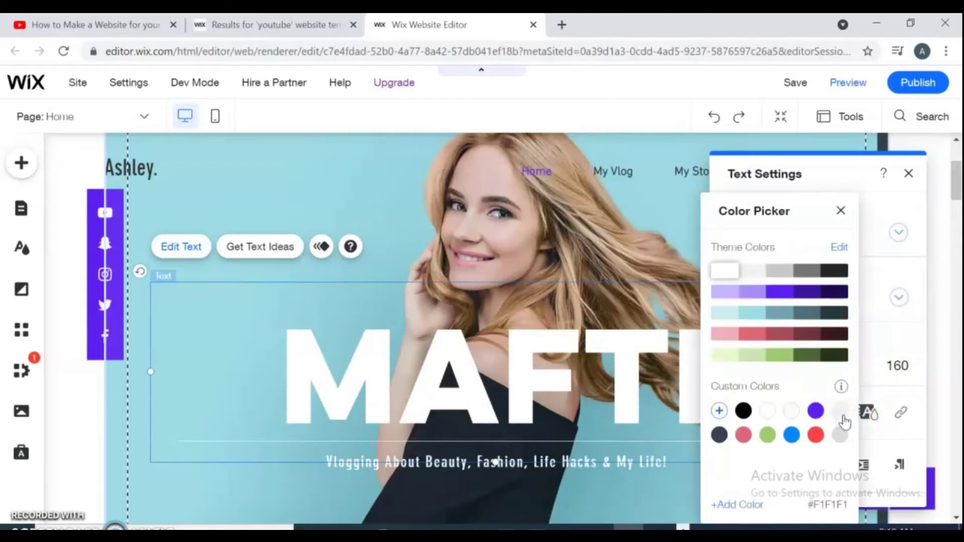
click(791, 435)
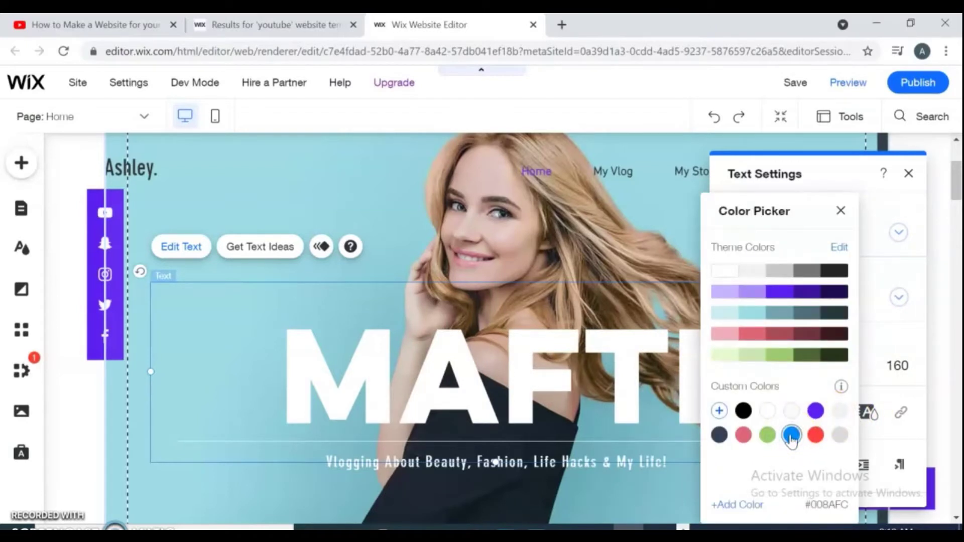
click(766, 436)
click(792, 436)
click(842, 212)
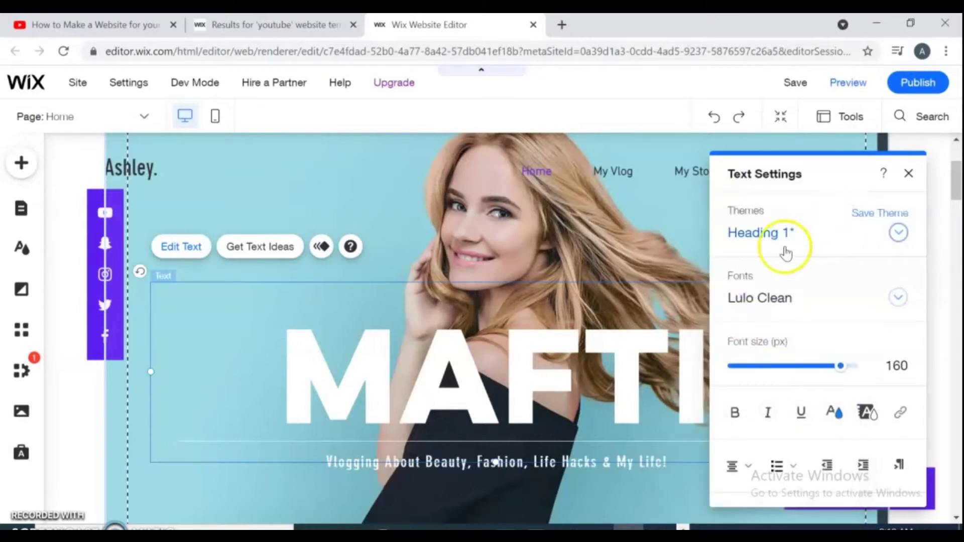
click(898, 234)
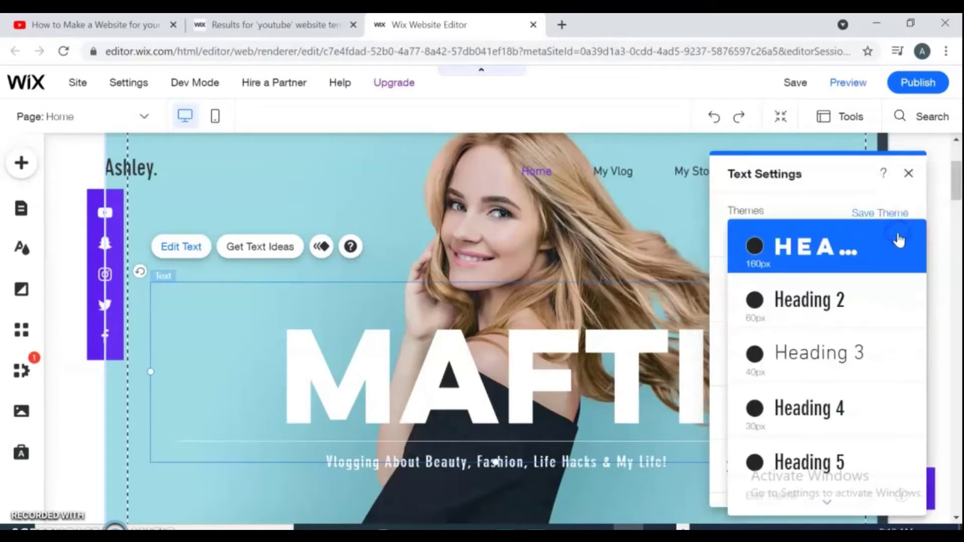
click(833, 240)
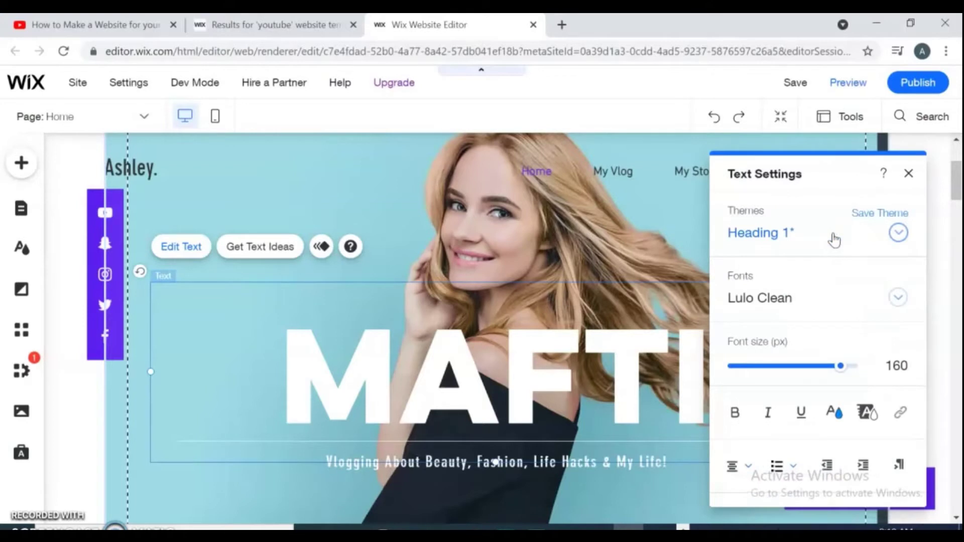
- Set the hero strip background to the Keyboard and Mouse image
click(684, 224)
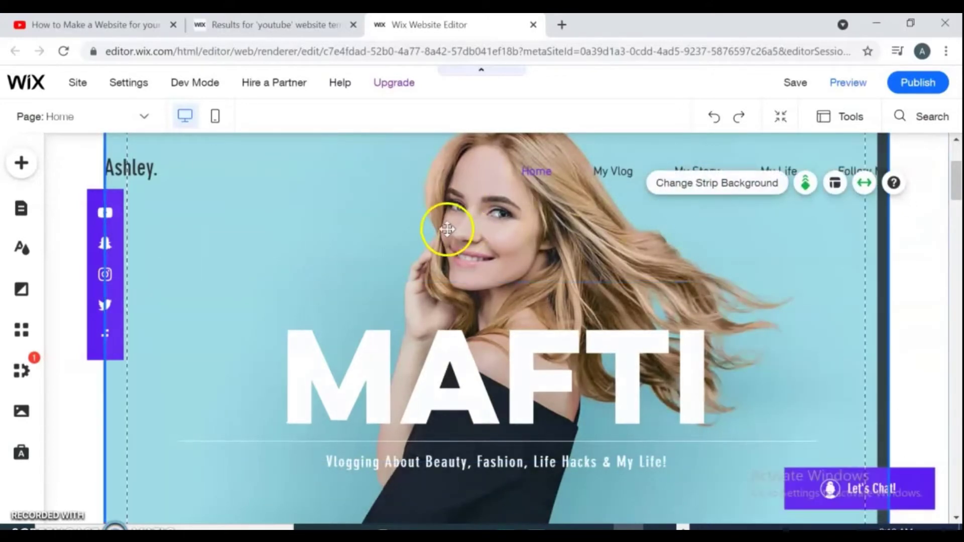
click(510, 217)
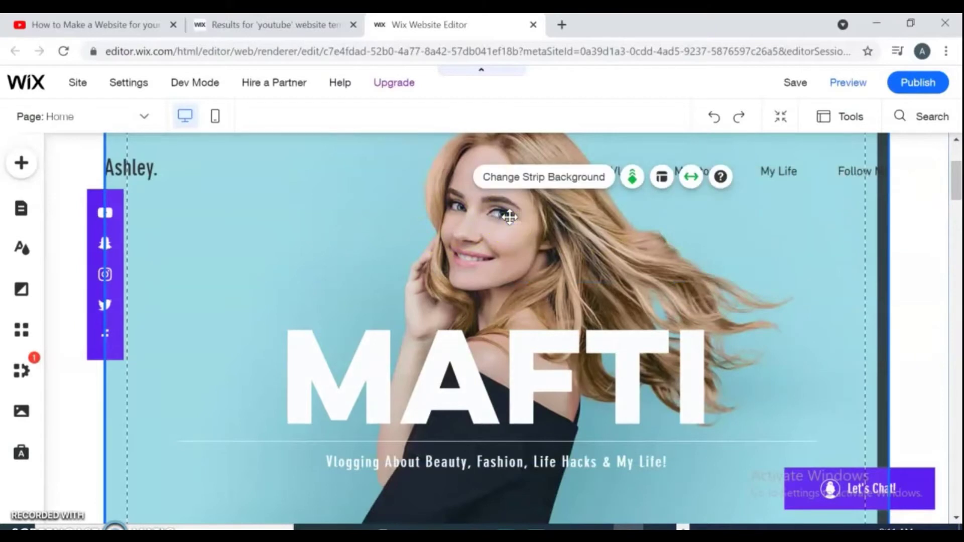
click(530, 174)
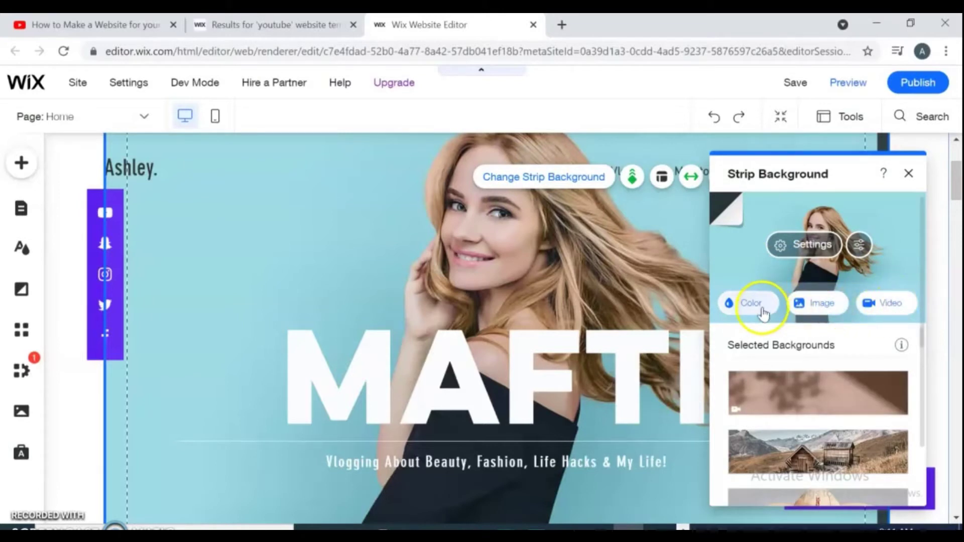
scroll(925, 346, down, 5)
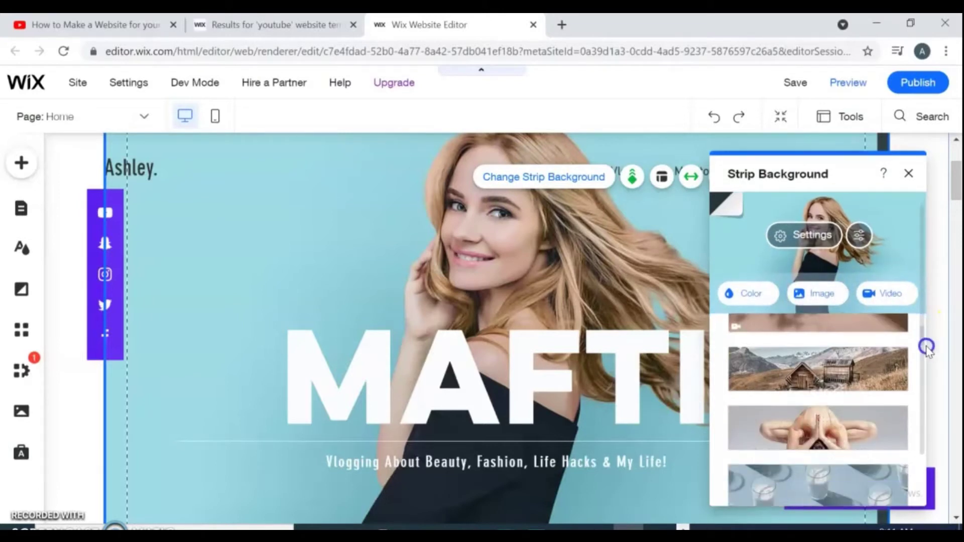
scroll(935, 367, down, 6)
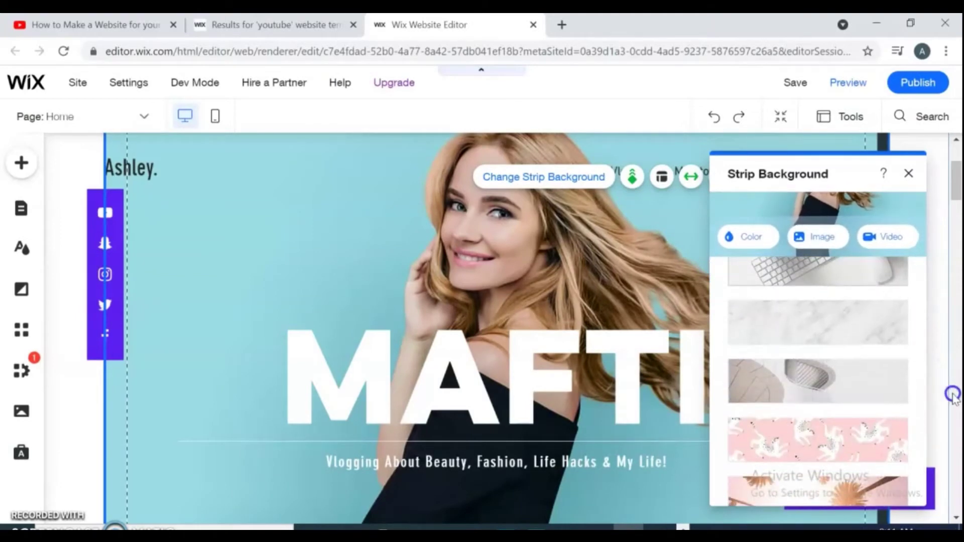
scroll(952, 395, up, 1)
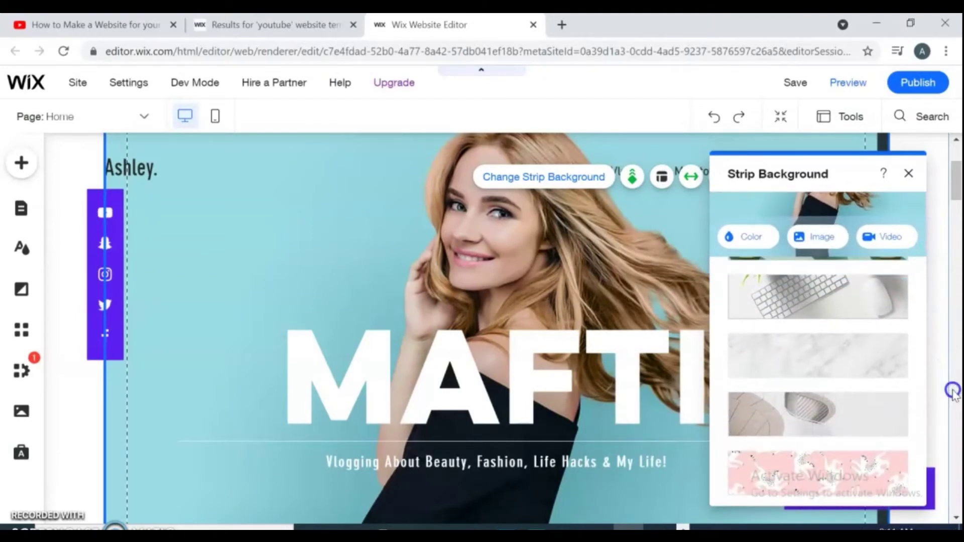
click(809, 301)
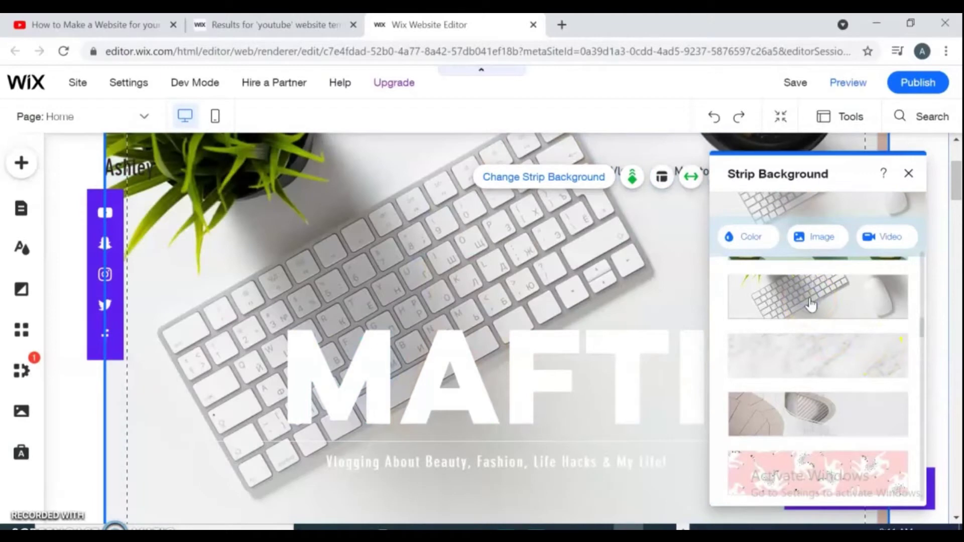
- Browse Wix videos for use as the strip background
click(959, 211)
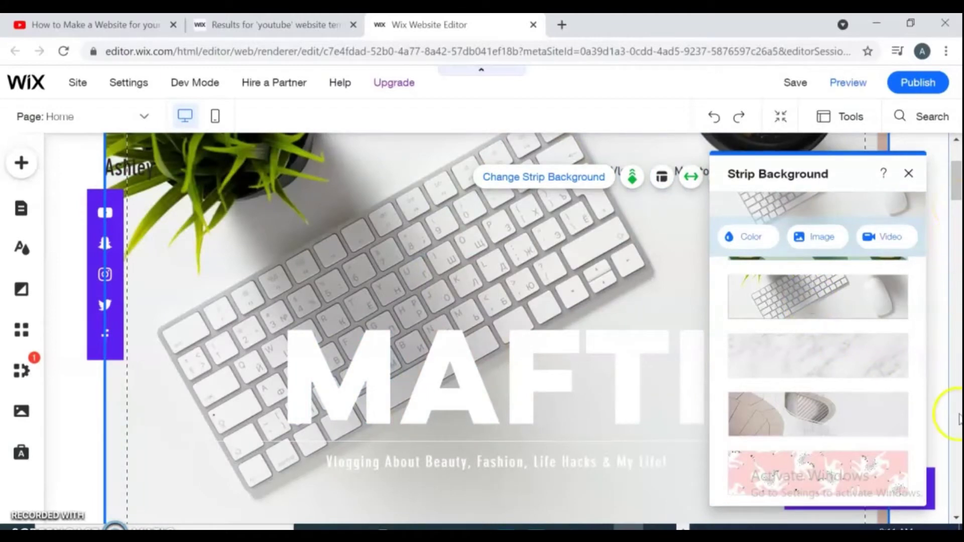
scroll(728, 309, up, 2)
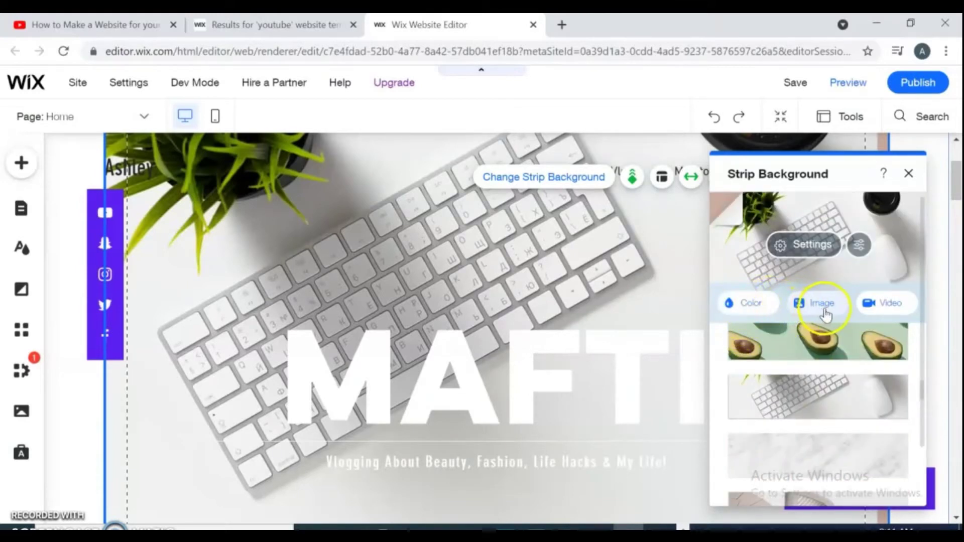
click(891, 303)
drag(891, 196, 950, 362)
click(524, 247)
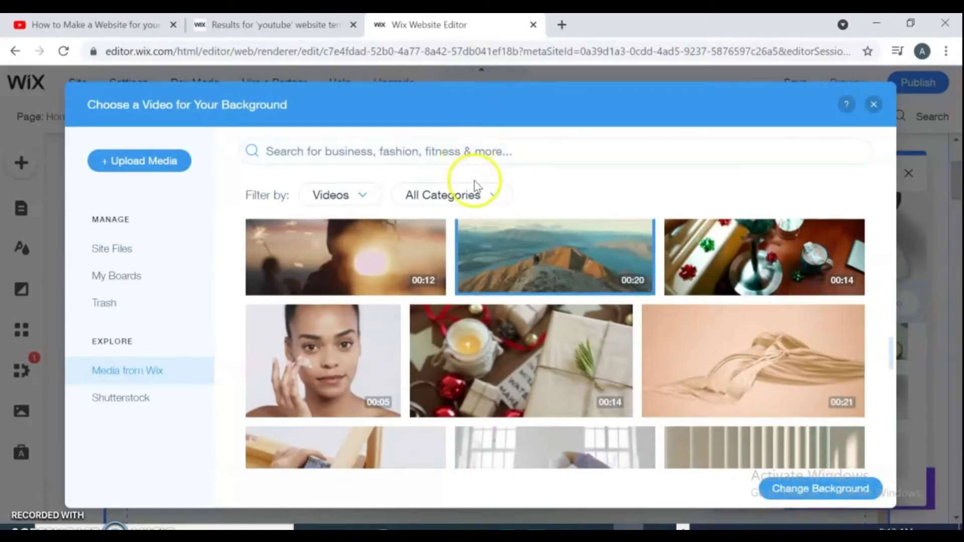
click(492, 194)
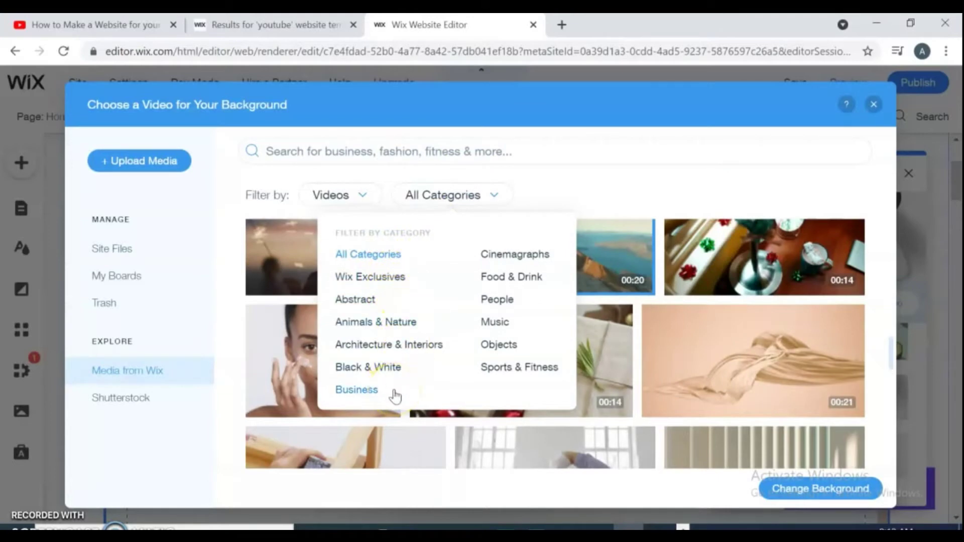
click(510, 322)
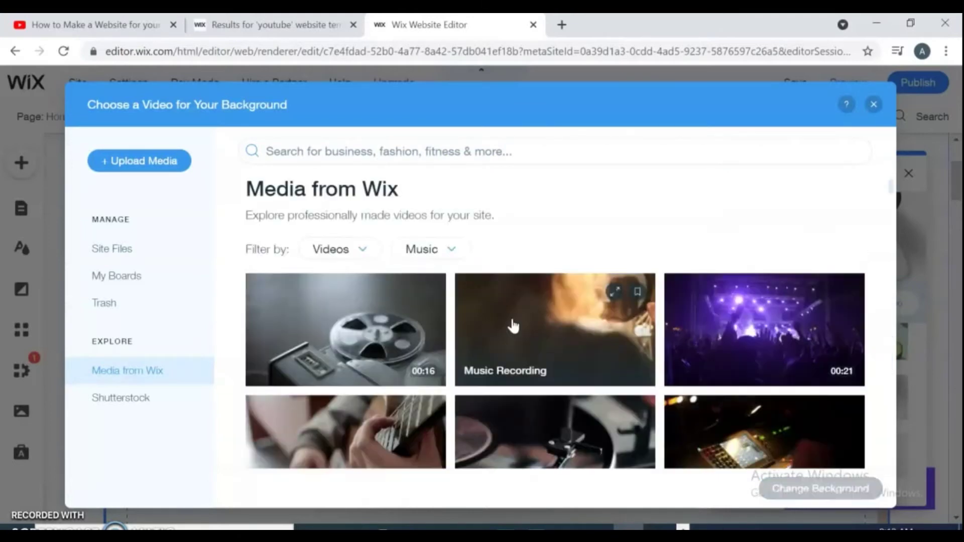
drag(891, 186, 862, 113)
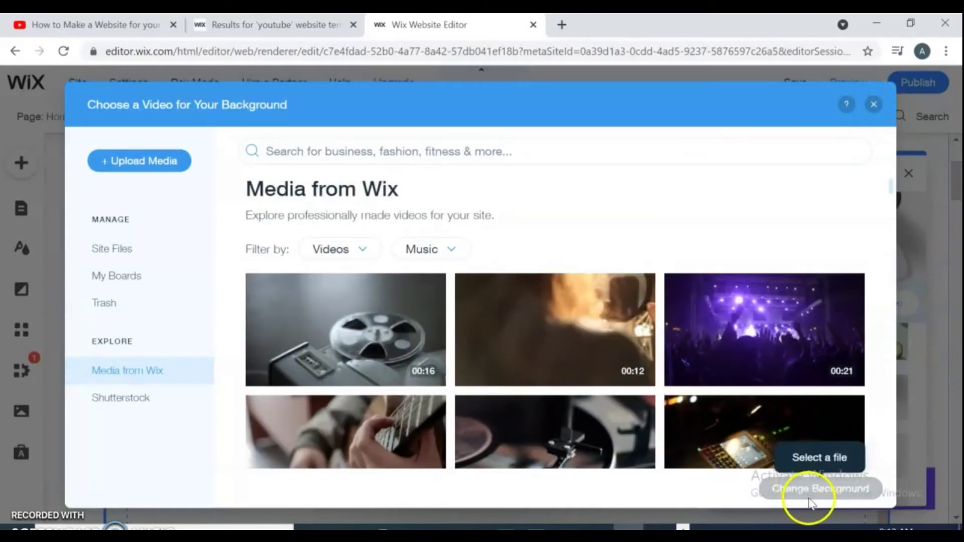
click(873, 104)
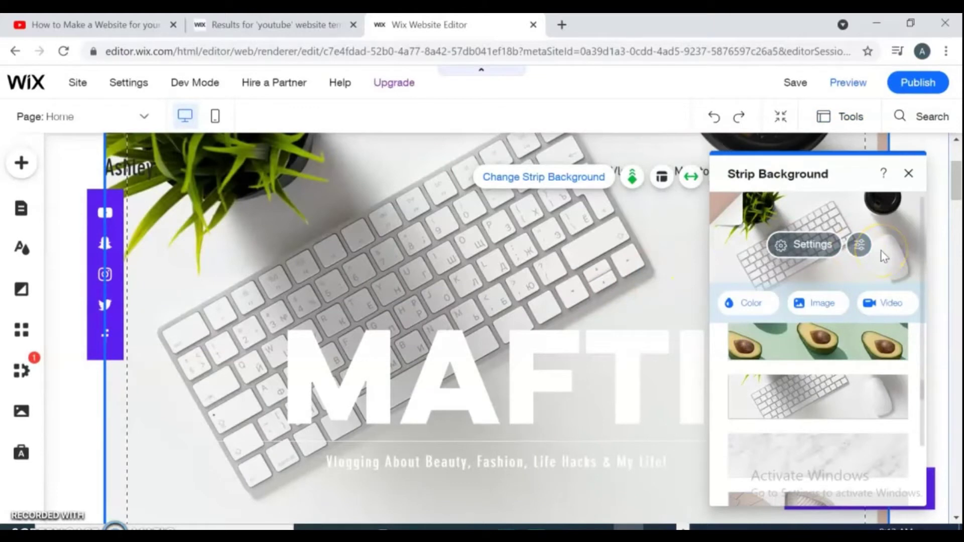
drag(954, 185, 954, 201)
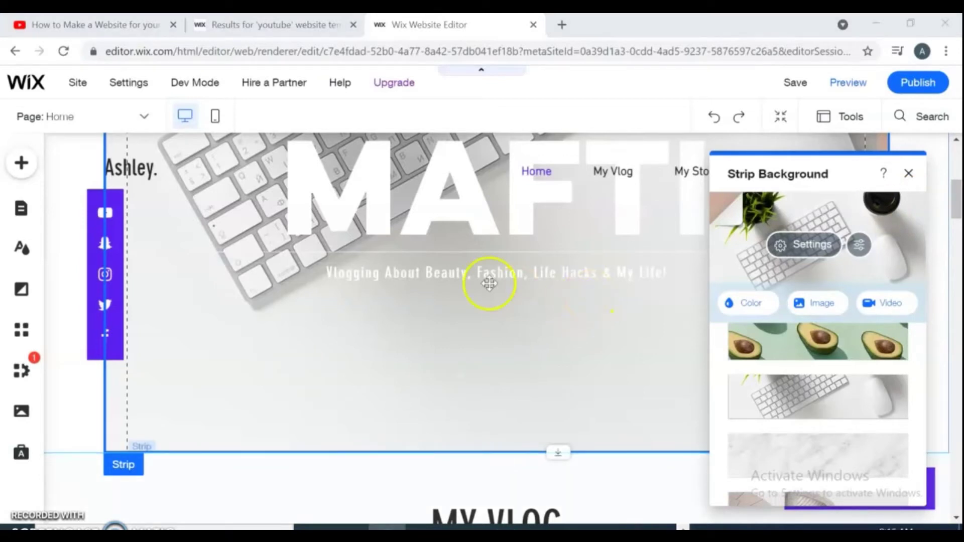
- Change the hero tagline to 'TUTORIAL ABOUT YOUTUBE SEO AND CMS.'
click(354, 274)
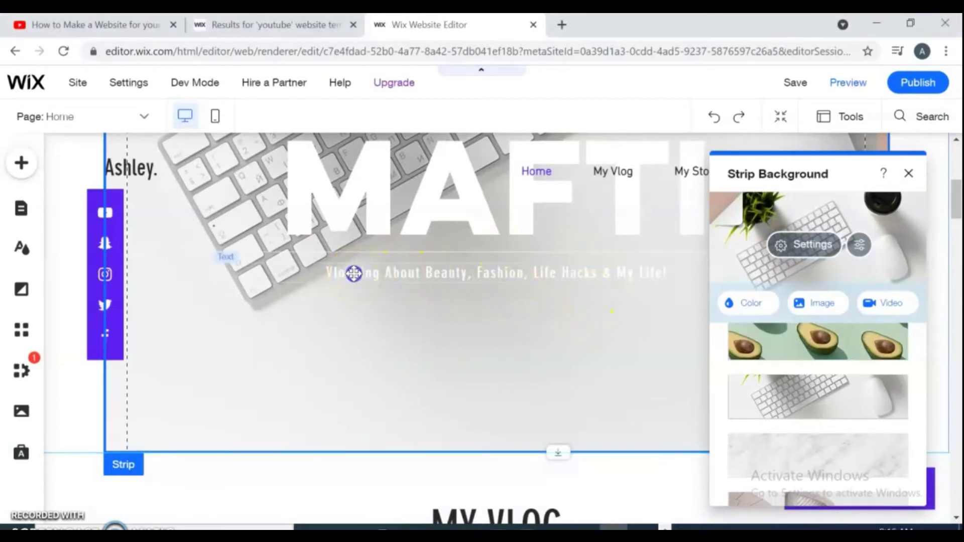
click(262, 230)
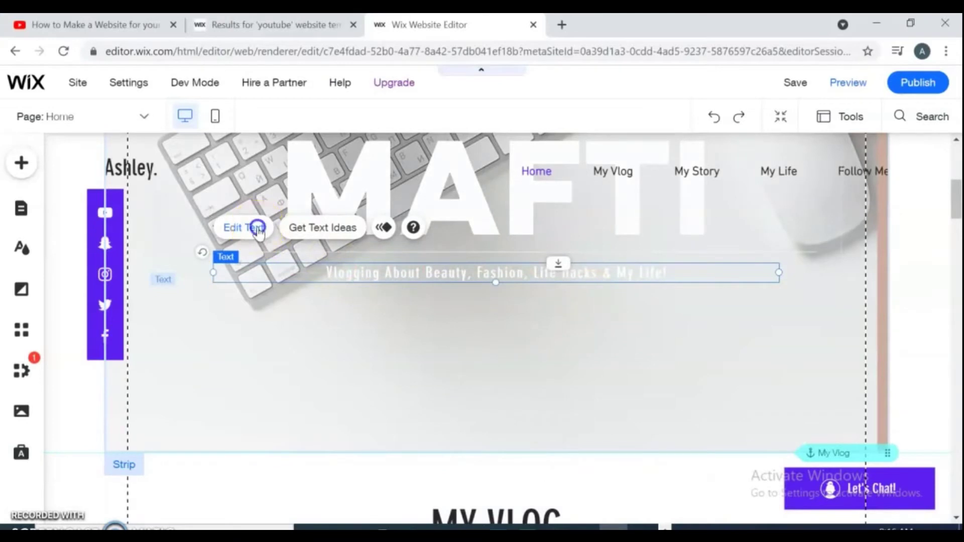
key(BackSpace)
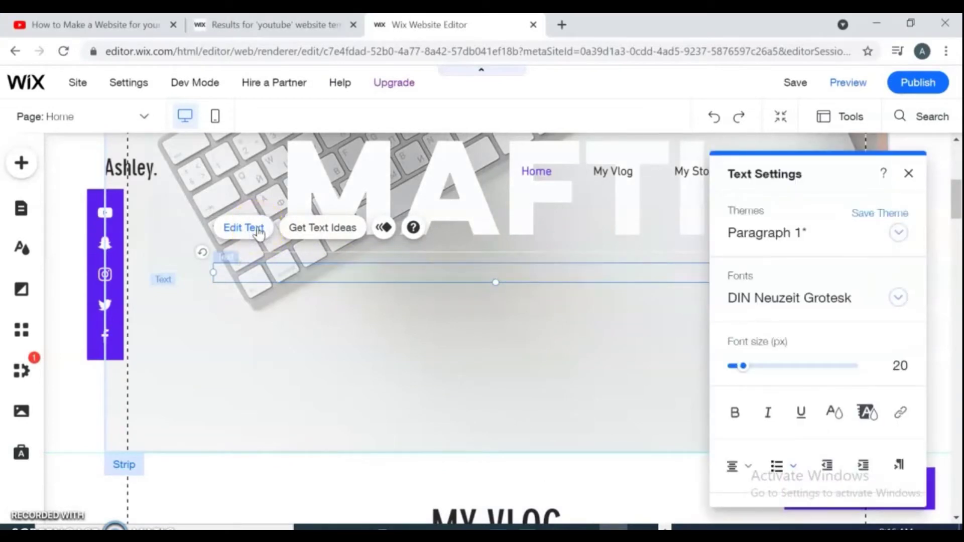
text(TUTORIA)
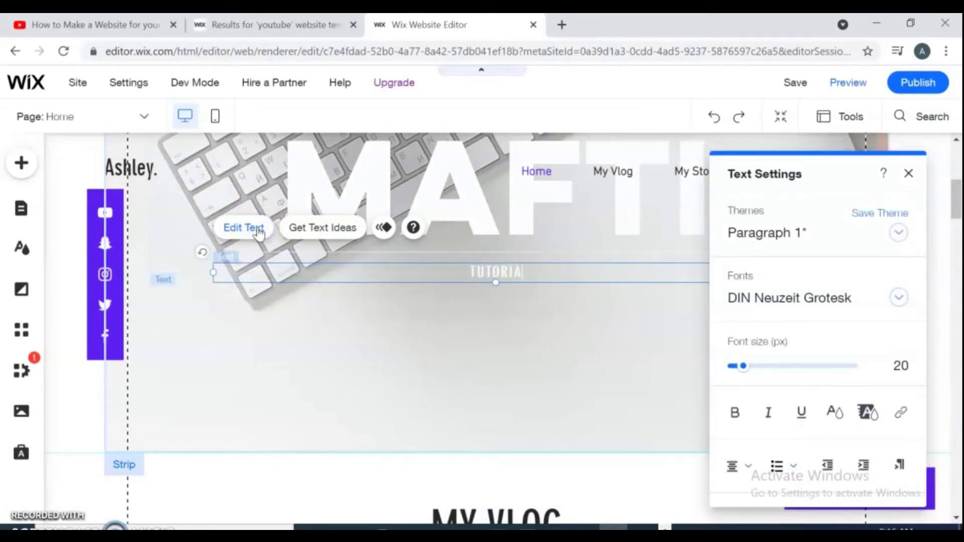
text(L ABOUT)
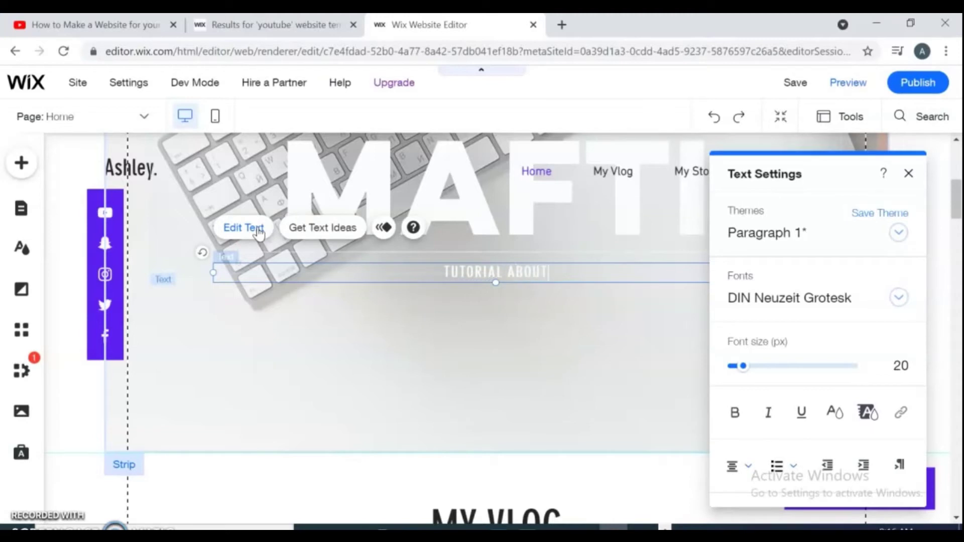
text( YOUTUB)
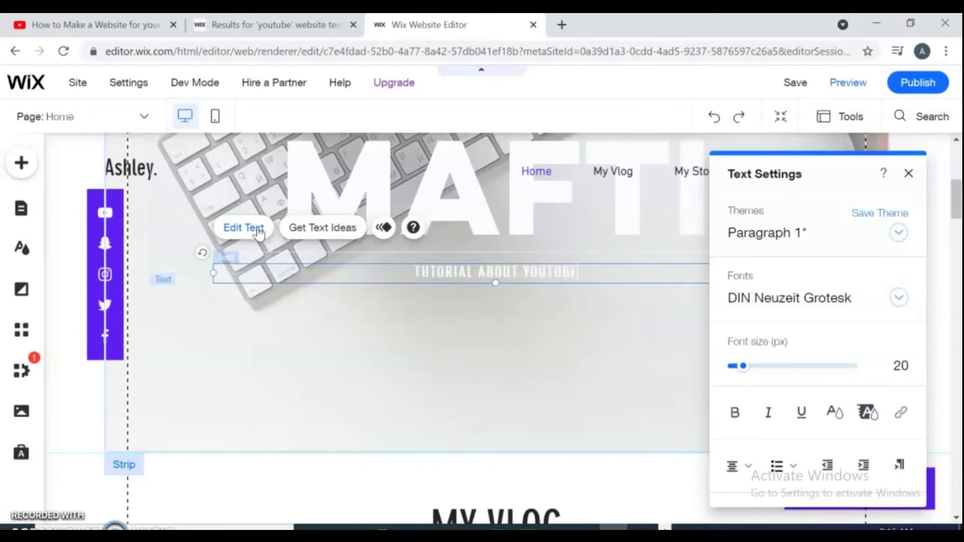
text(E SEO)
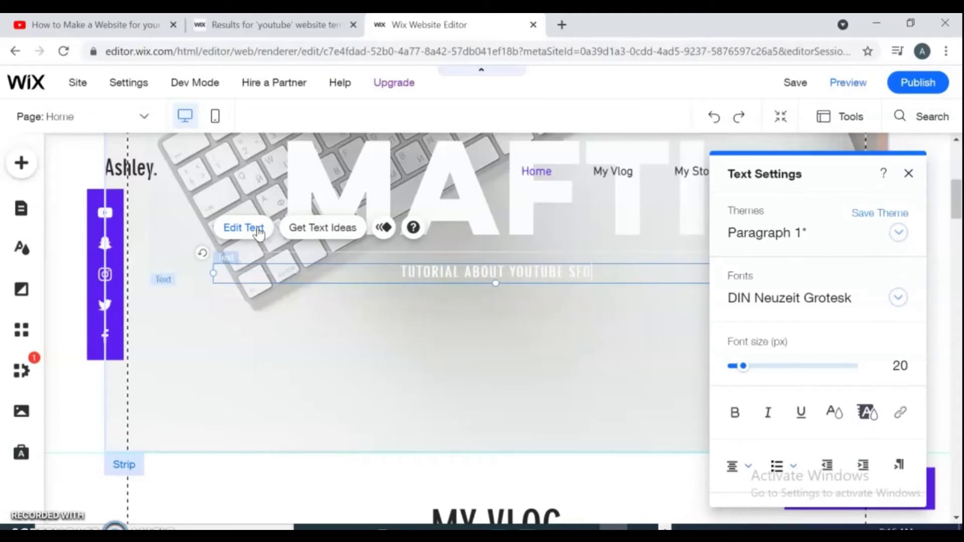
text( AND CMS)
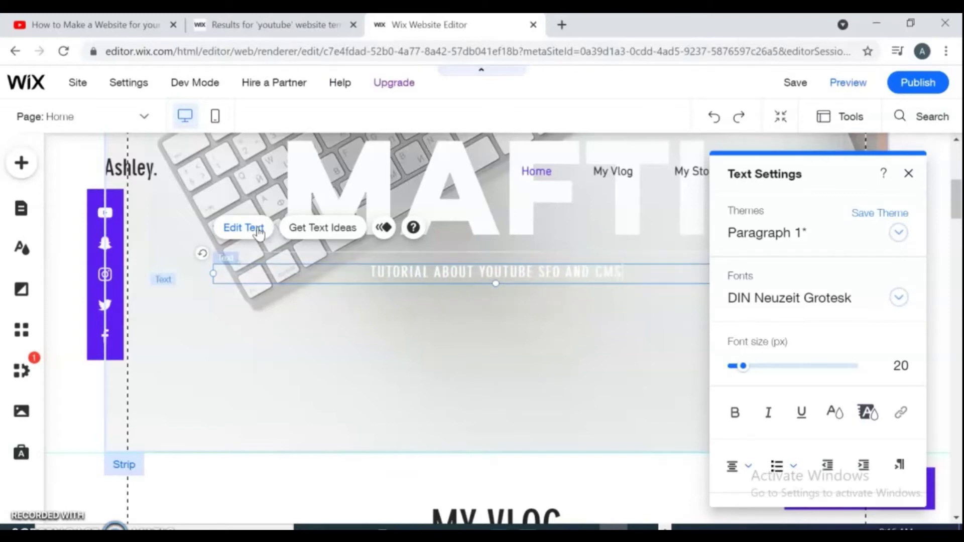
text(.)
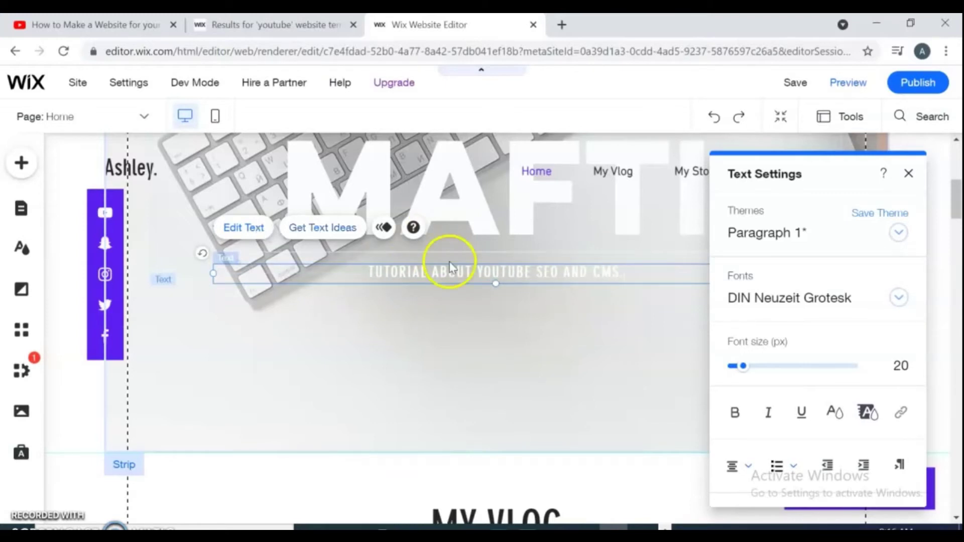
- Enlarge the tagline to 55 px and give it a purple highlight
drag(742, 367, 767, 372)
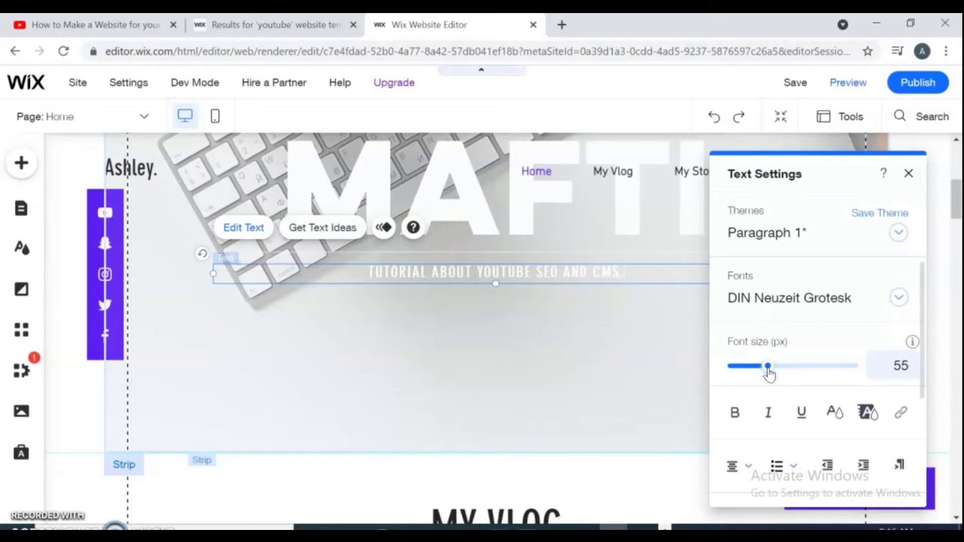
click(868, 412)
click(796, 411)
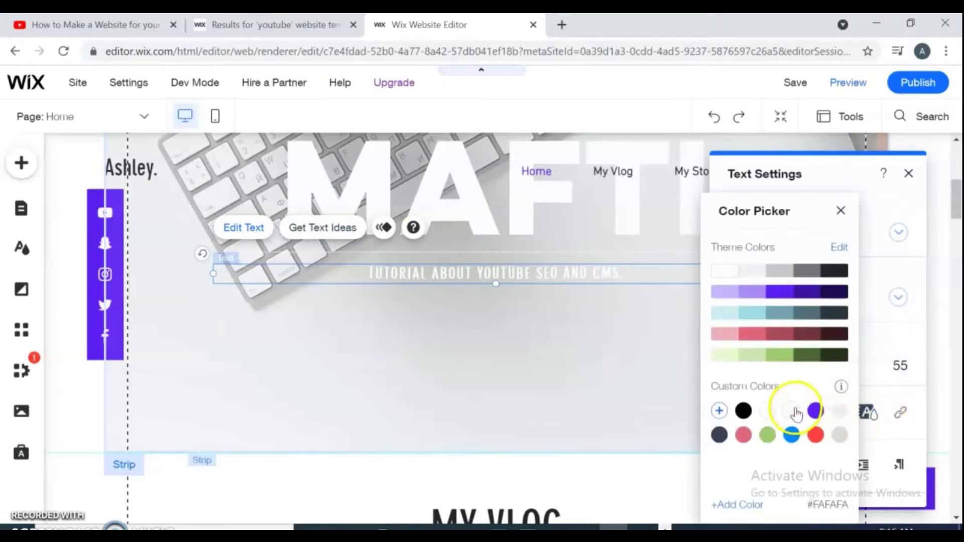
click(816, 413)
click(653, 287)
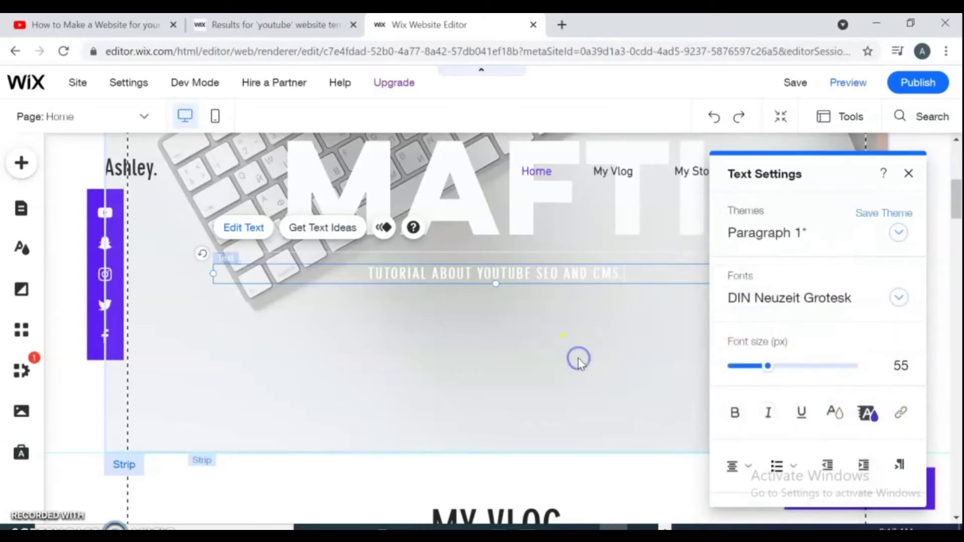
click(908, 173)
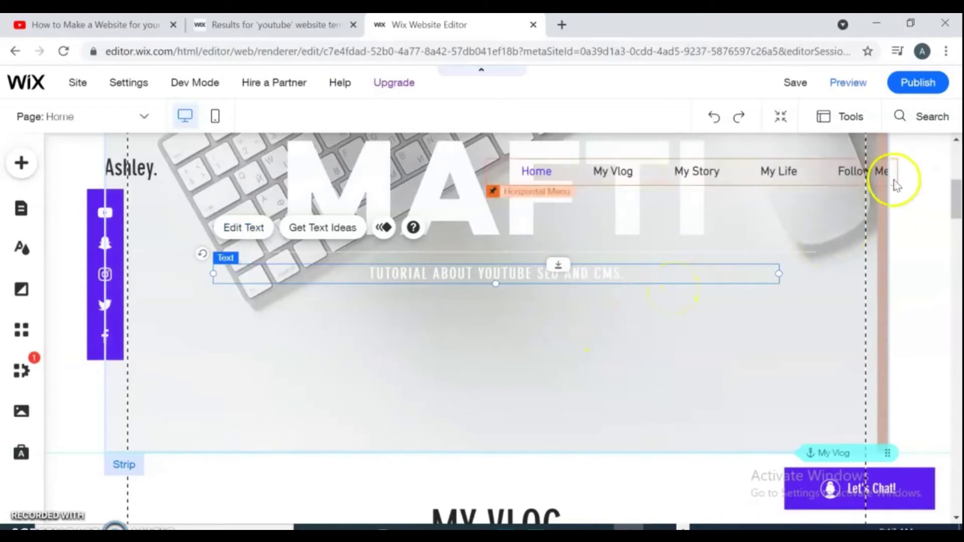
- Edit the heading under the hero so it reads 'MY VIDEOS' instead of 'MY VLOG'
drag(956, 197, 956, 211)
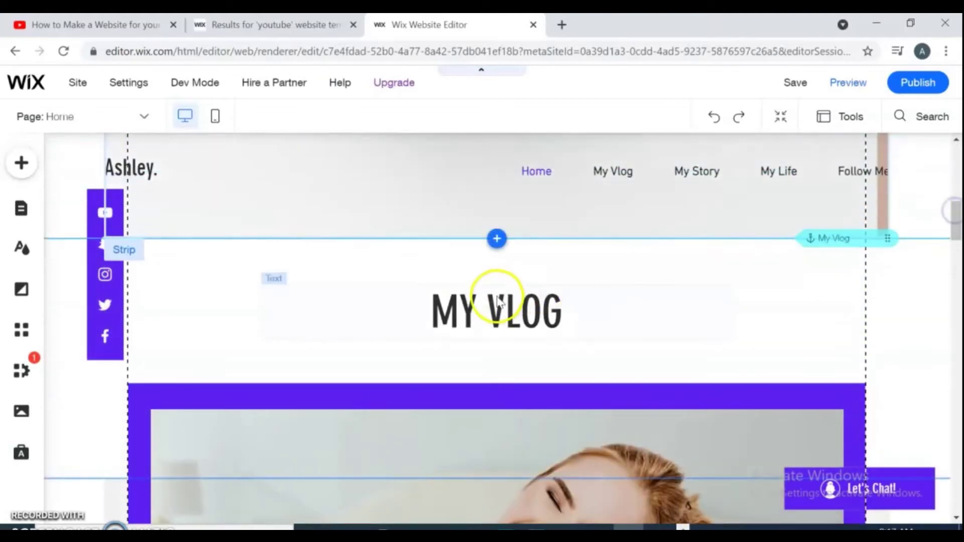
click(312, 302)
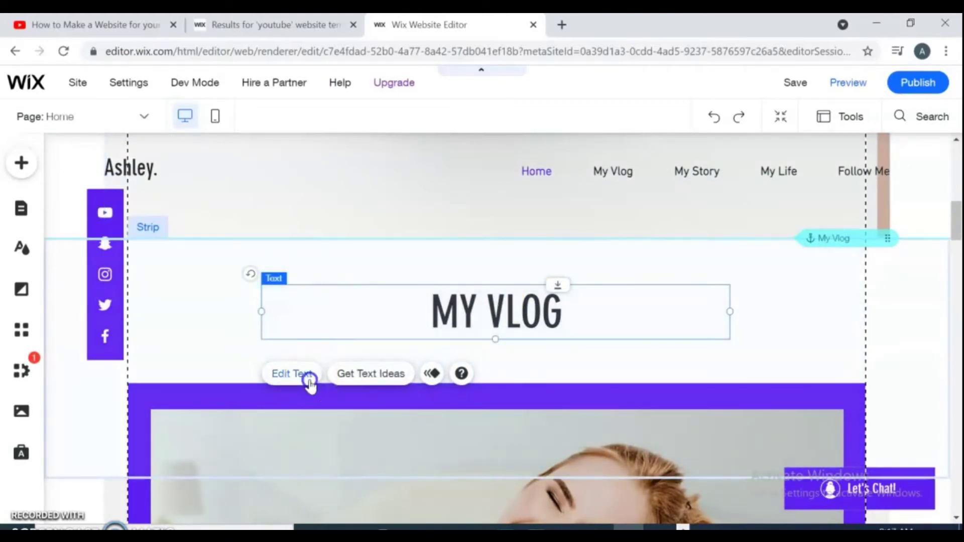
click(291, 374)
click(572, 315)
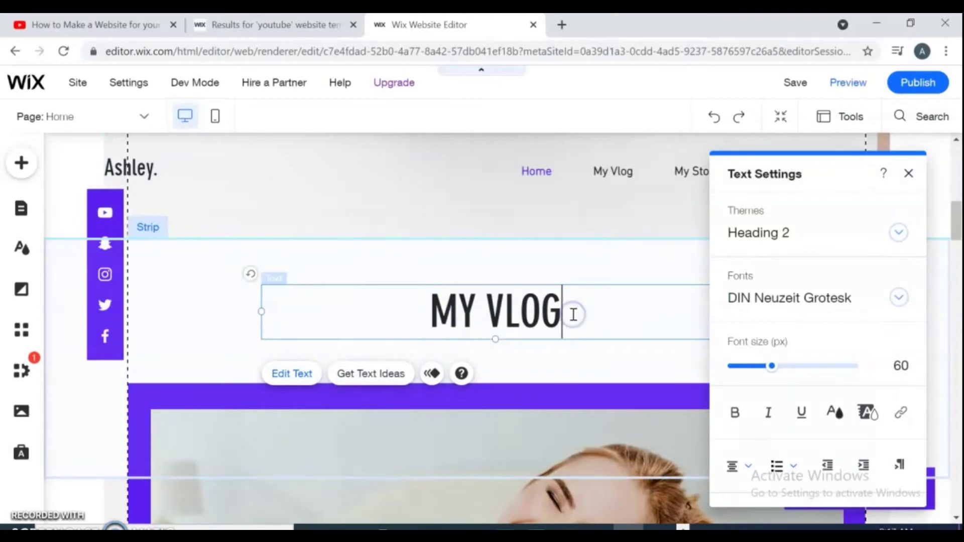
key(BackSpace)
key(BackSpace)
key(BackSpace)
text(I)
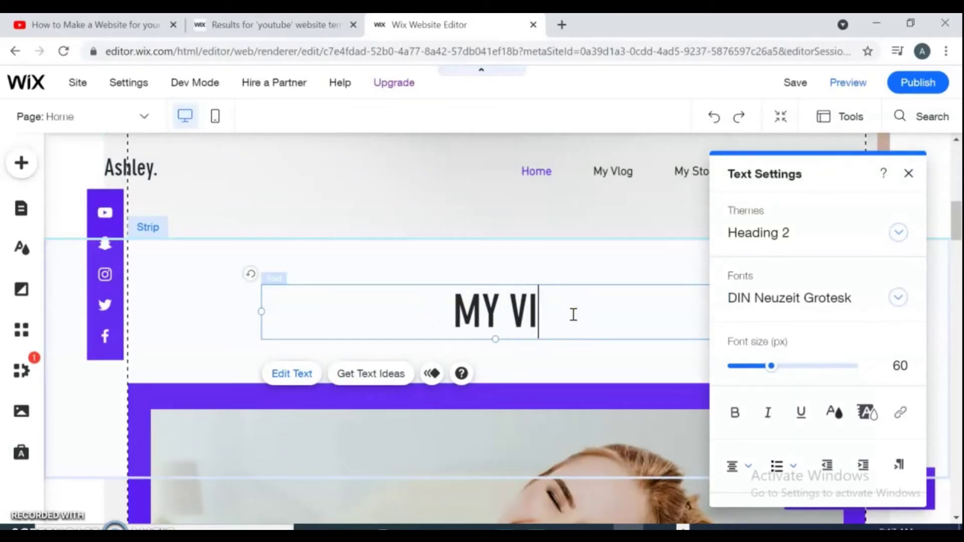
text(DEOS)
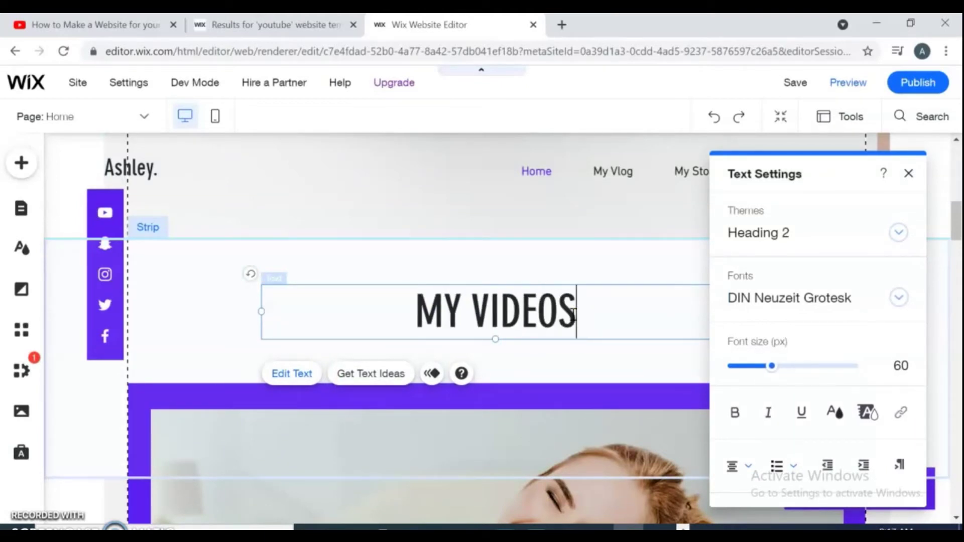
click(620, 224)
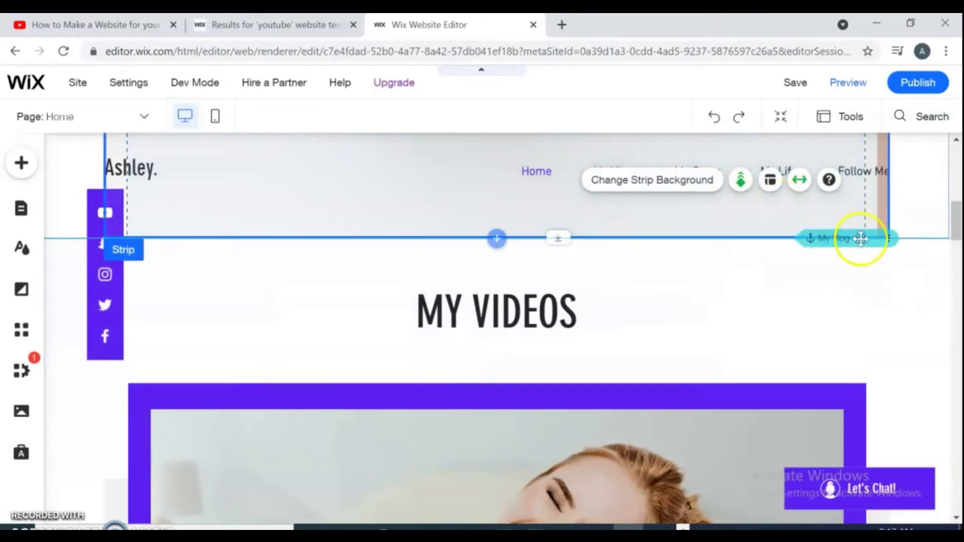
- Scroll down and select the page's video gallery to reach its video manager
drag(956, 223, 957, 252)
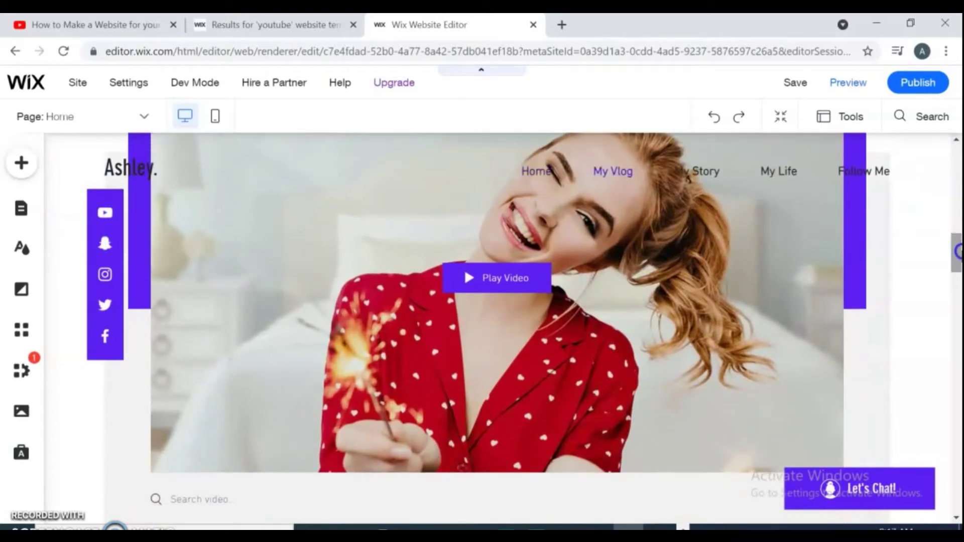
click(480, 278)
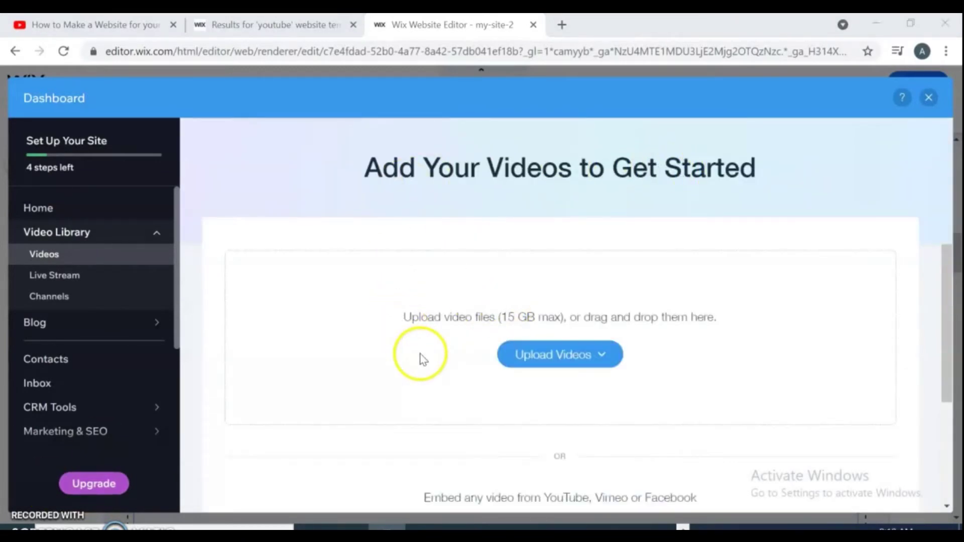
- Copy the share link of the MAFTI 'why my youtube channel not show' video from Popular uploads
scroll(504, 362, down, 3)
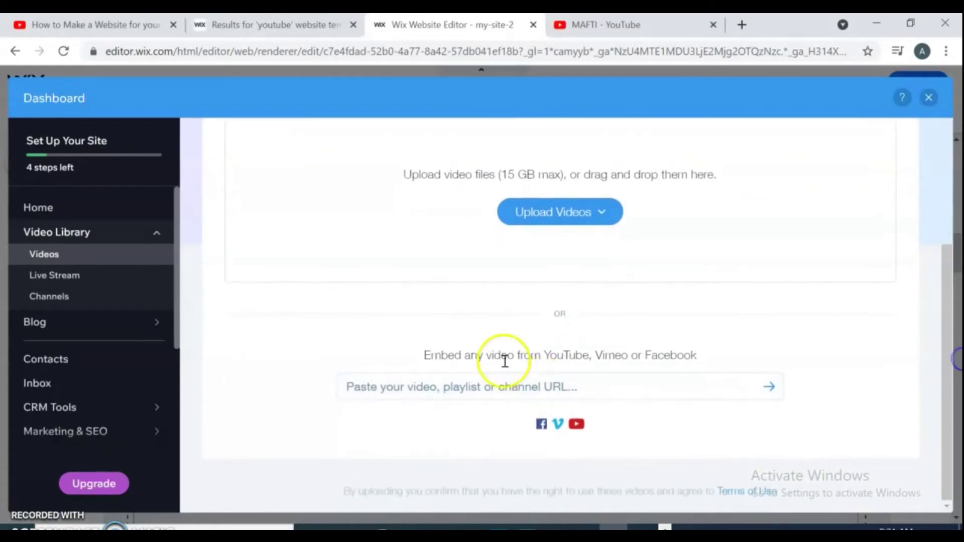
click(479, 385)
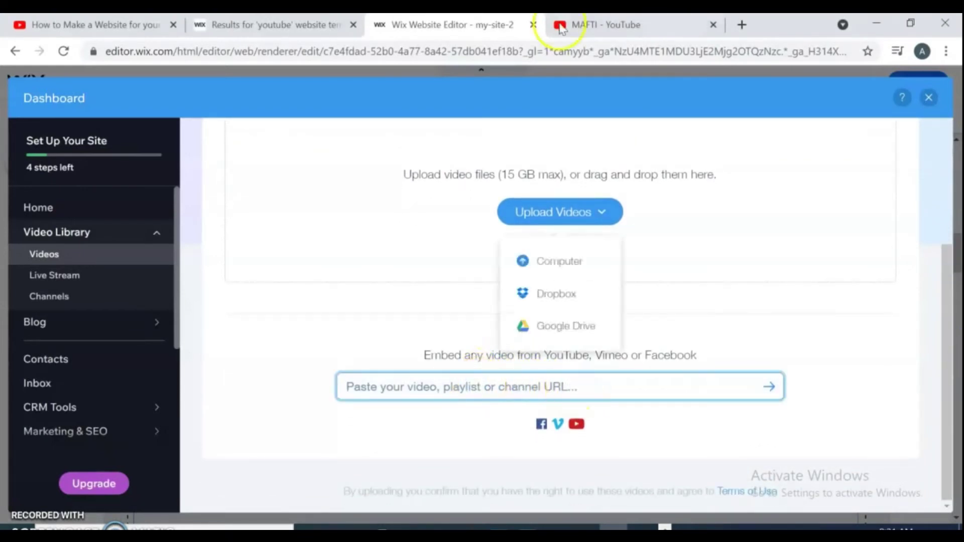
click(592, 23)
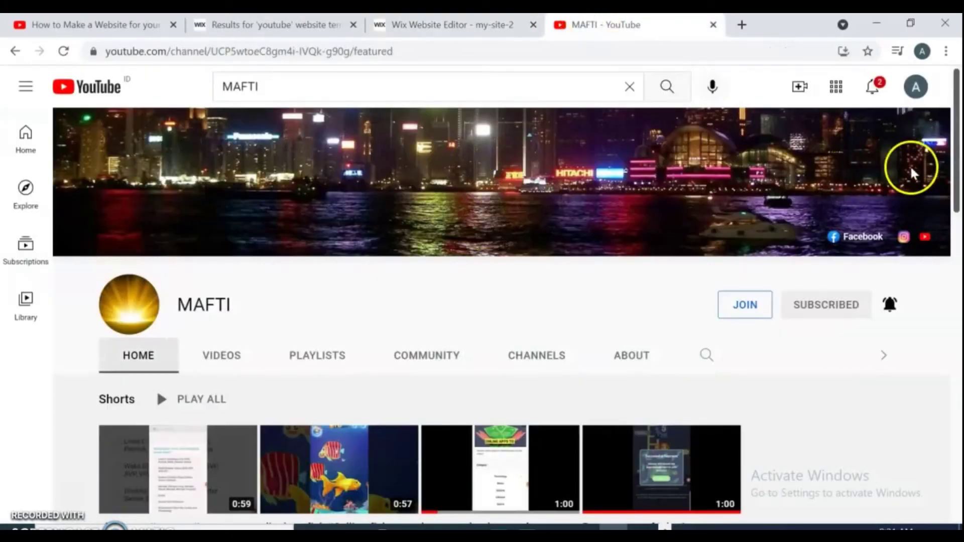
scroll(170, 389, down, 10)
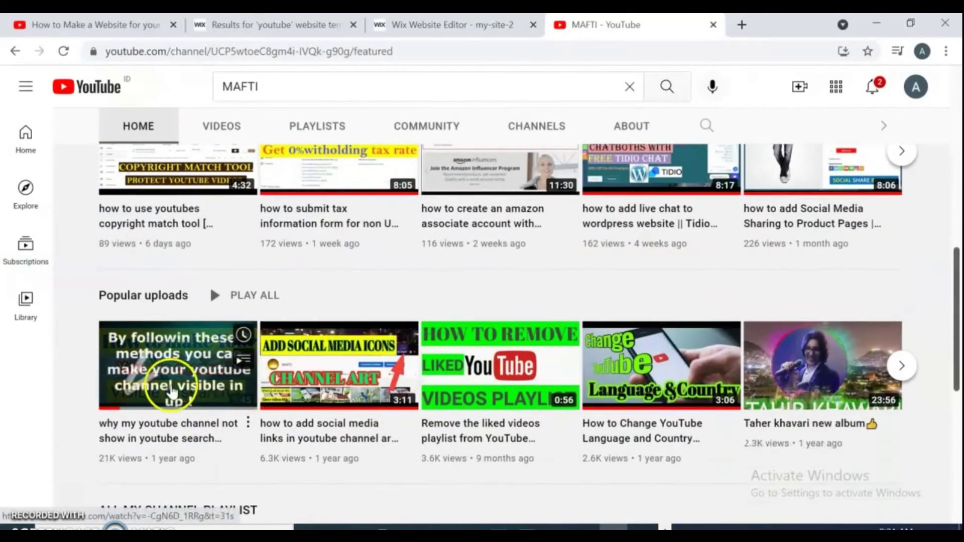
click(171, 389)
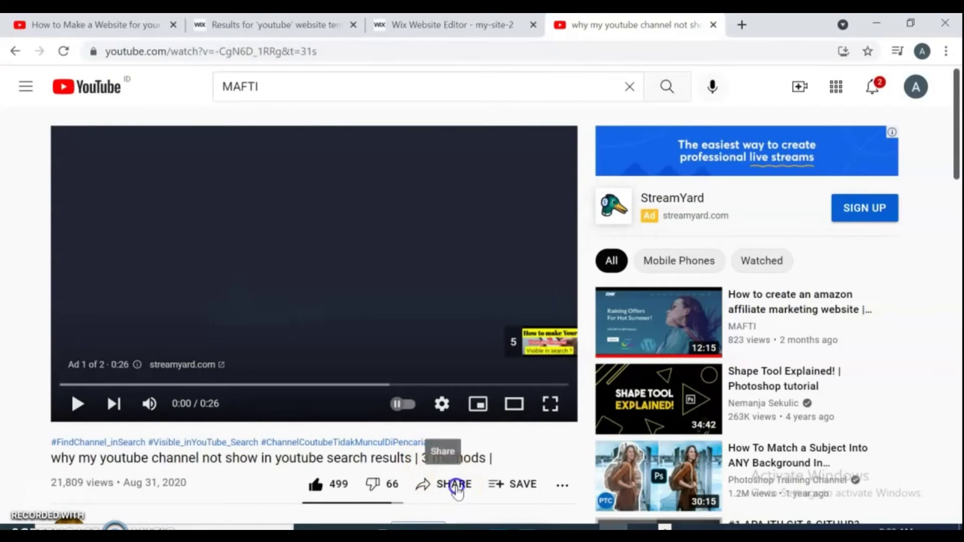
click(456, 486)
click(622, 331)
- Paste the copied link to embed the channel-visibility video, select it, and close the Dashboard
click(458, 21)
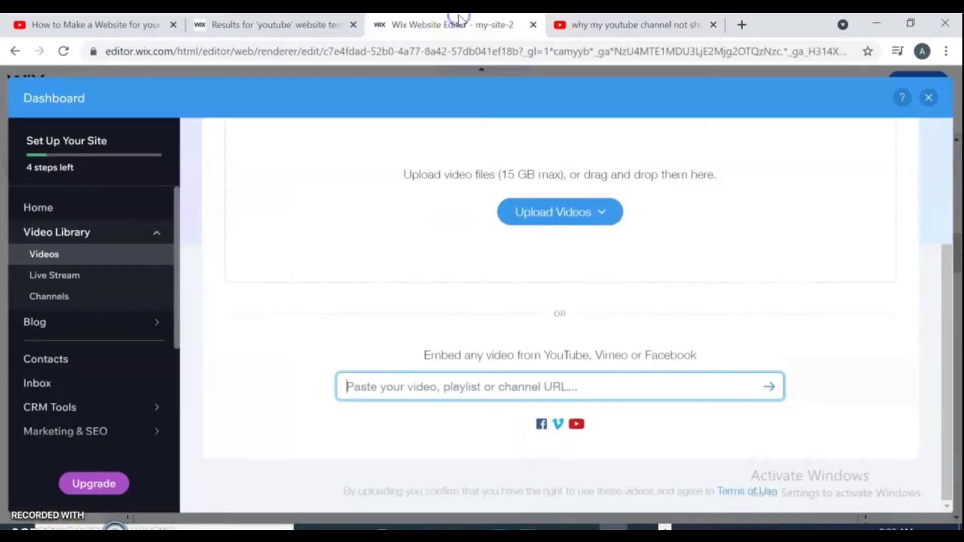
right_click(540, 383)
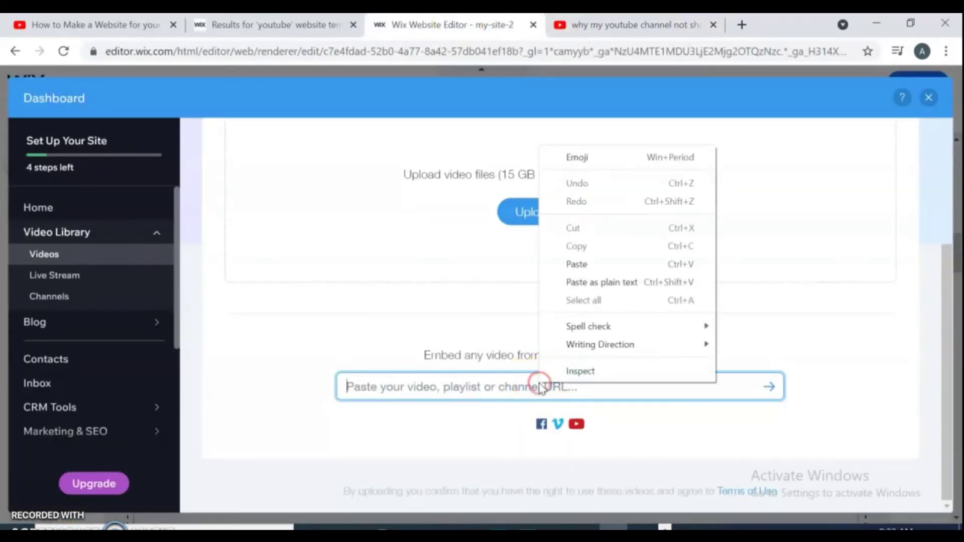
click(566, 262)
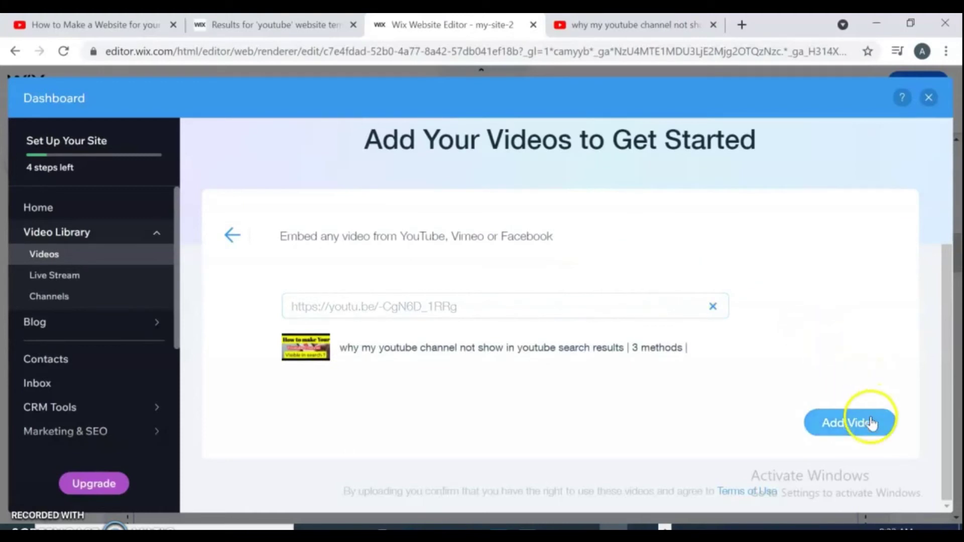
click(870, 421)
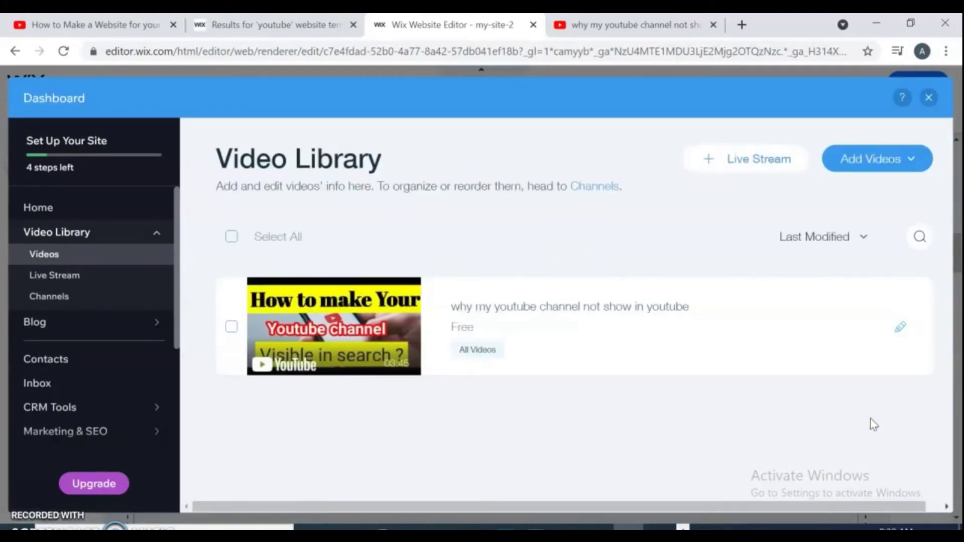
click(231, 327)
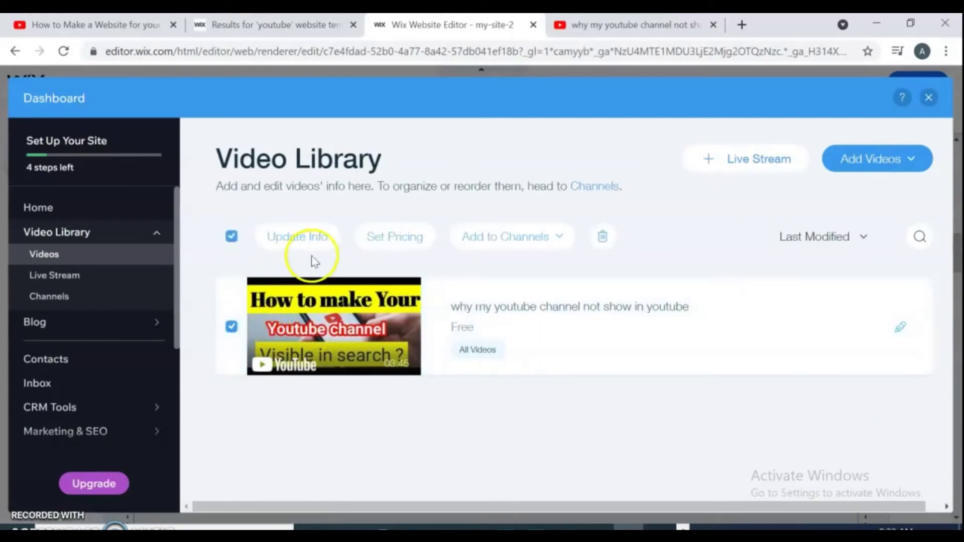
click(929, 98)
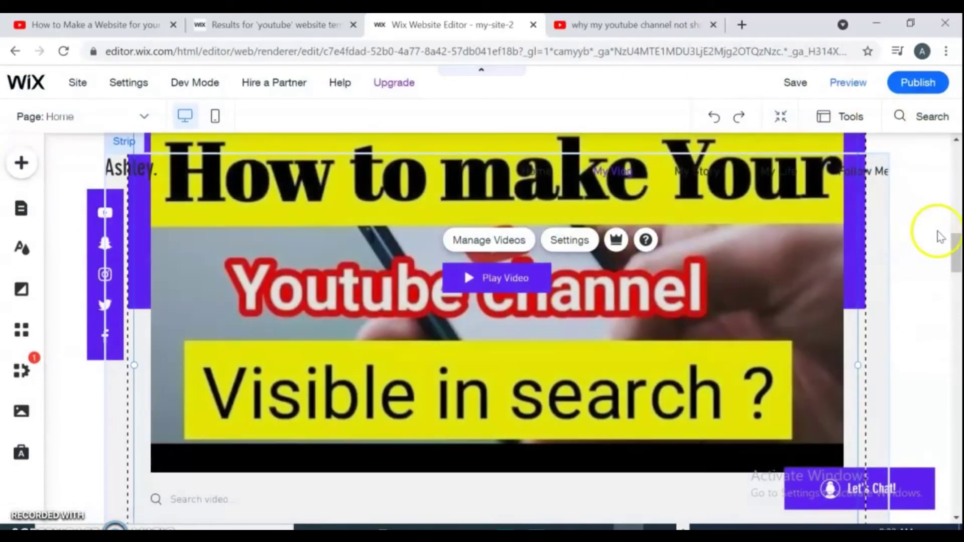
- Open Manage Videos on the gallery and choose Add Videos > YouTube to embed by link
drag(955, 243, 956, 251)
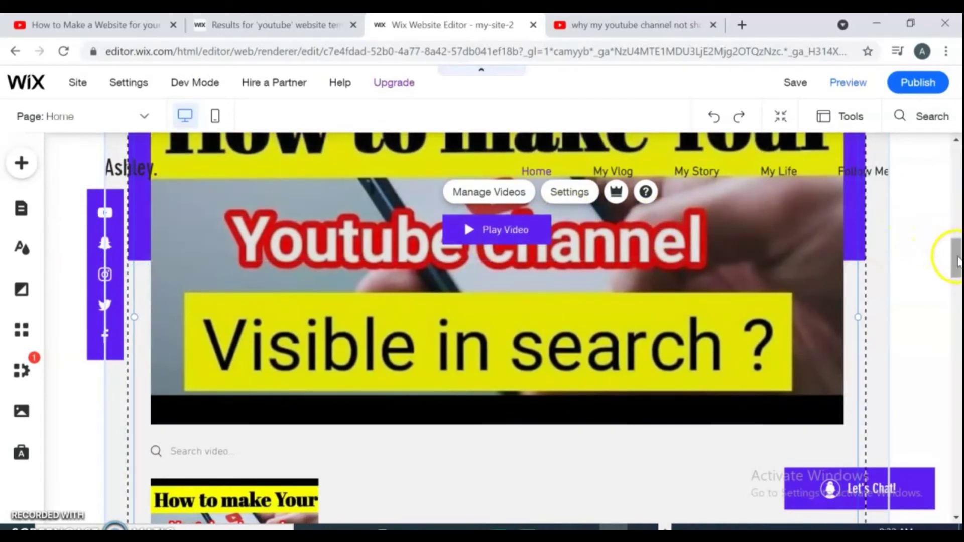
drag(954, 256, 957, 271)
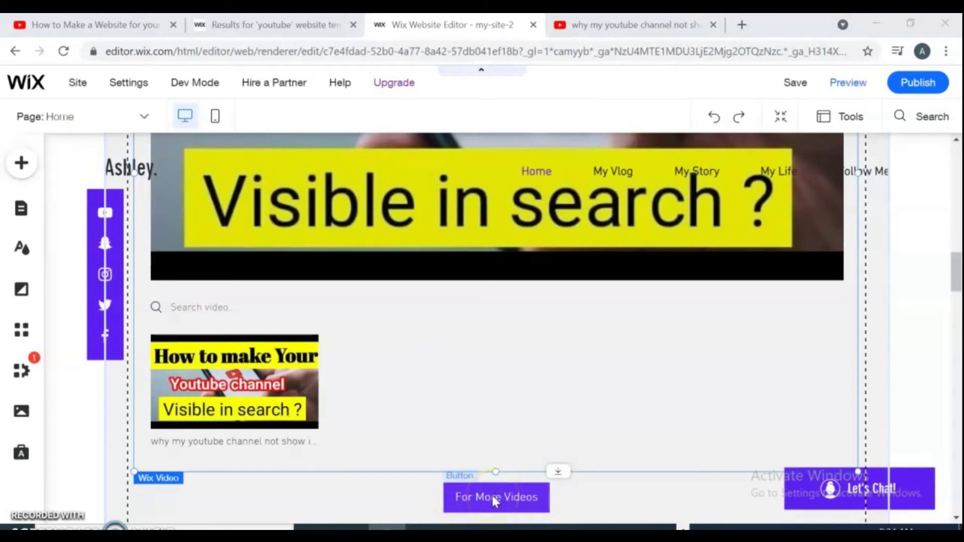
drag(957, 277, 957, 254)
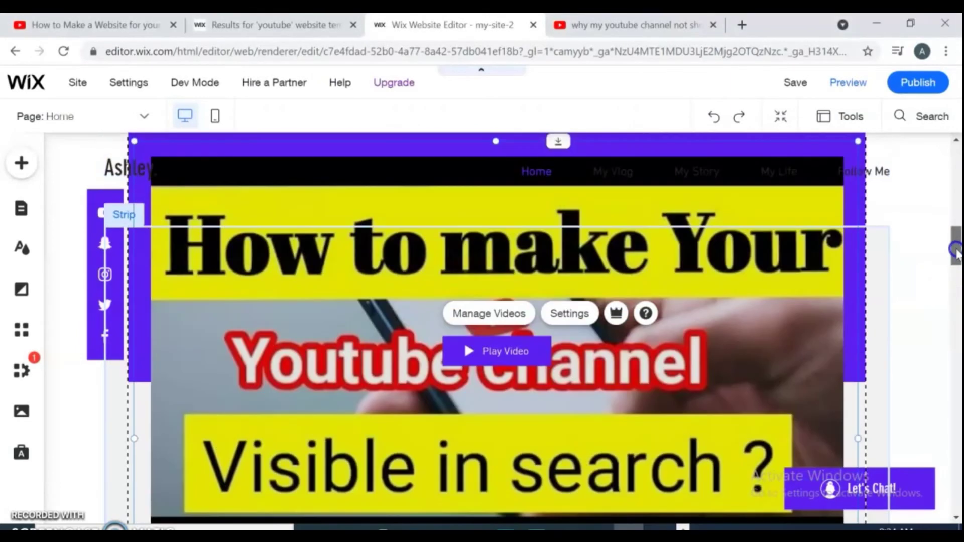
click(512, 315)
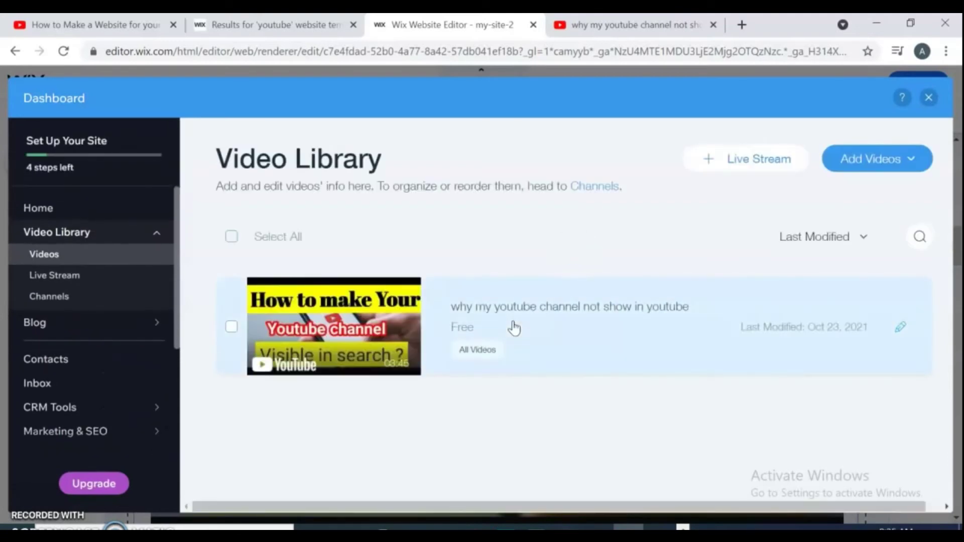
click(914, 157)
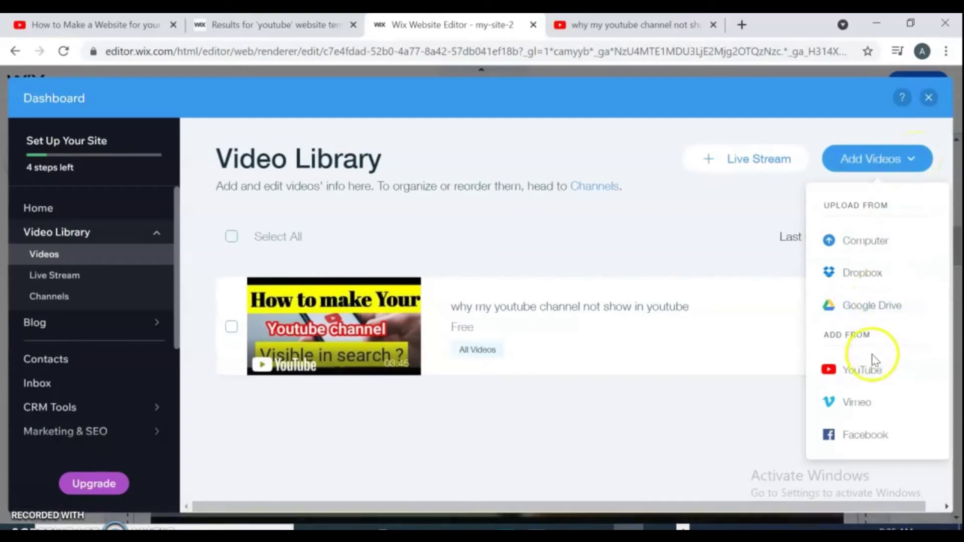
click(864, 370)
click(700, 30)
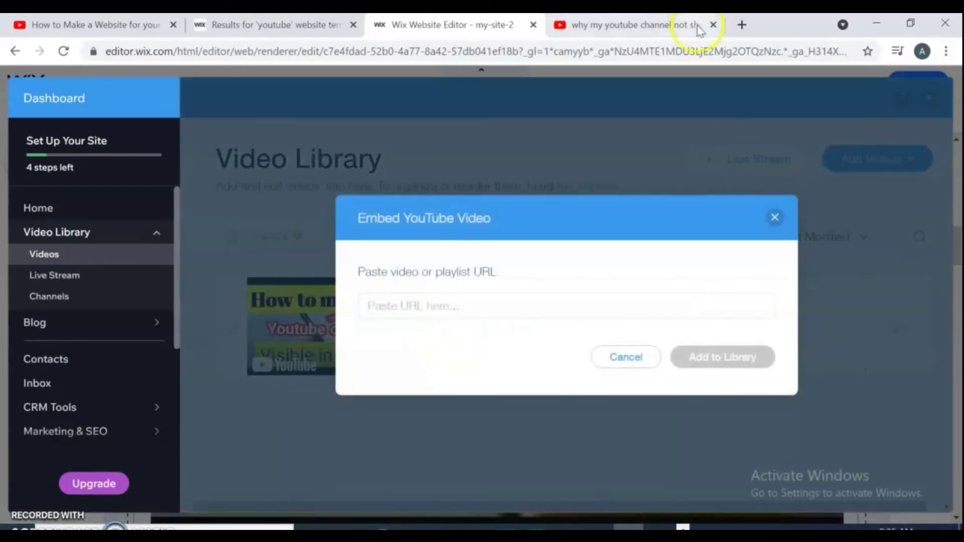
- Open the 'How to Add Paypal payments to Woocommerce' video in a new tab and select its URL
click(628, 26)
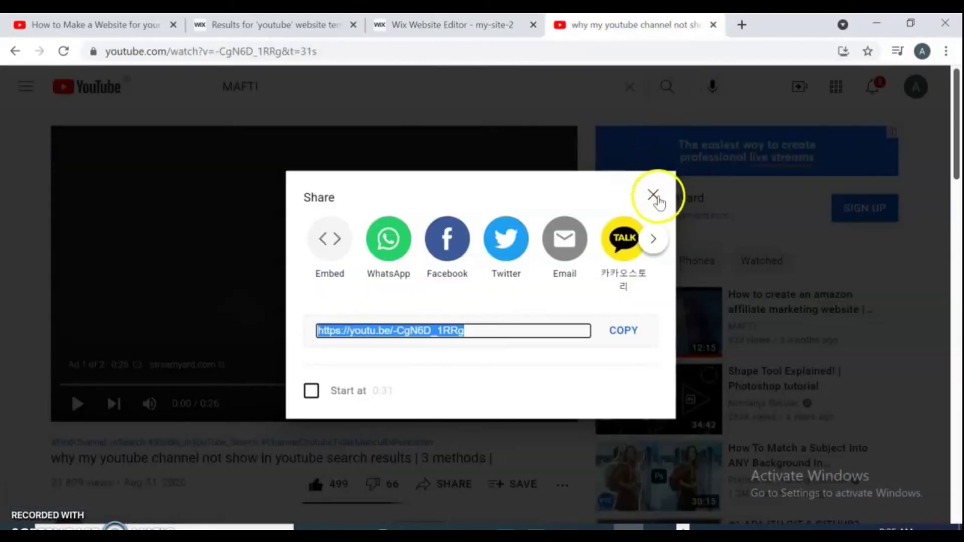
click(653, 195)
click(15, 51)
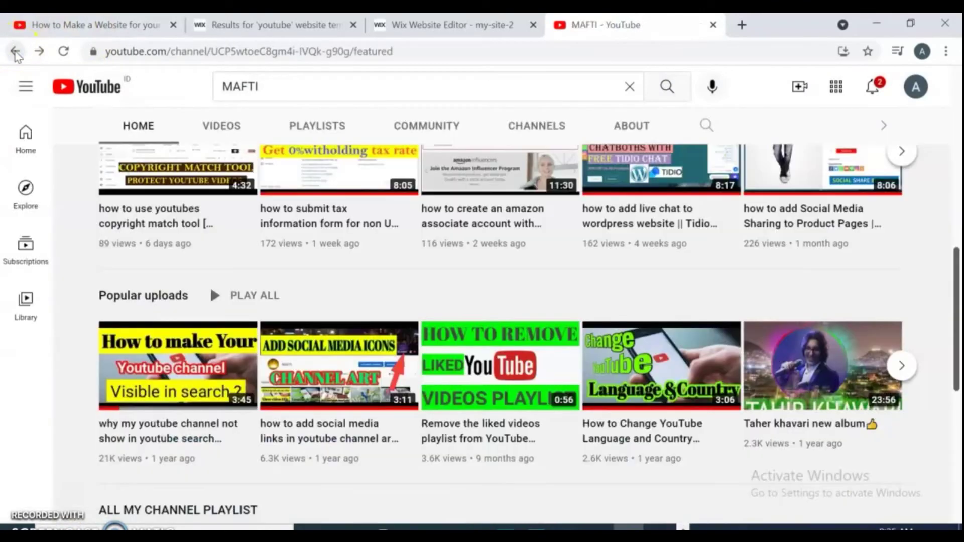
drag(955, 251, 955, 221)
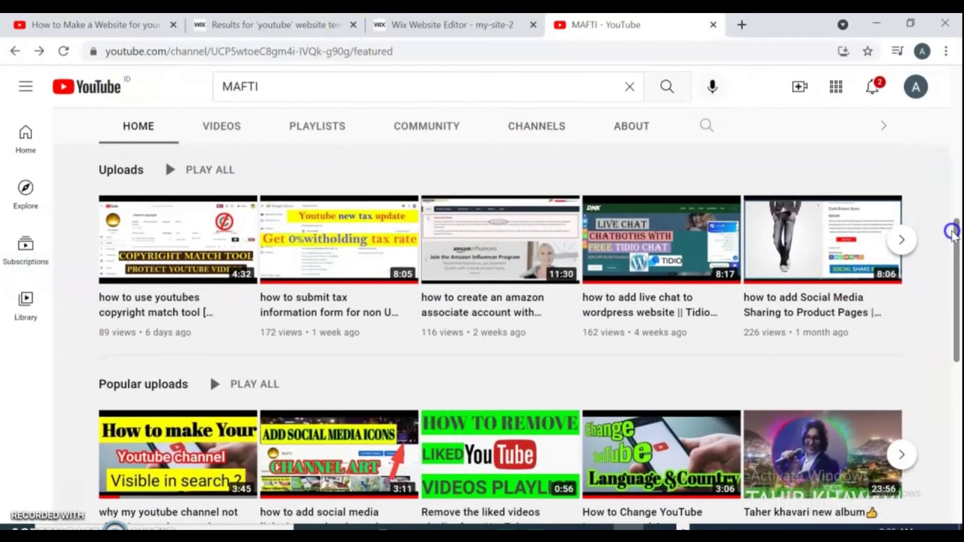
click(902, 239)
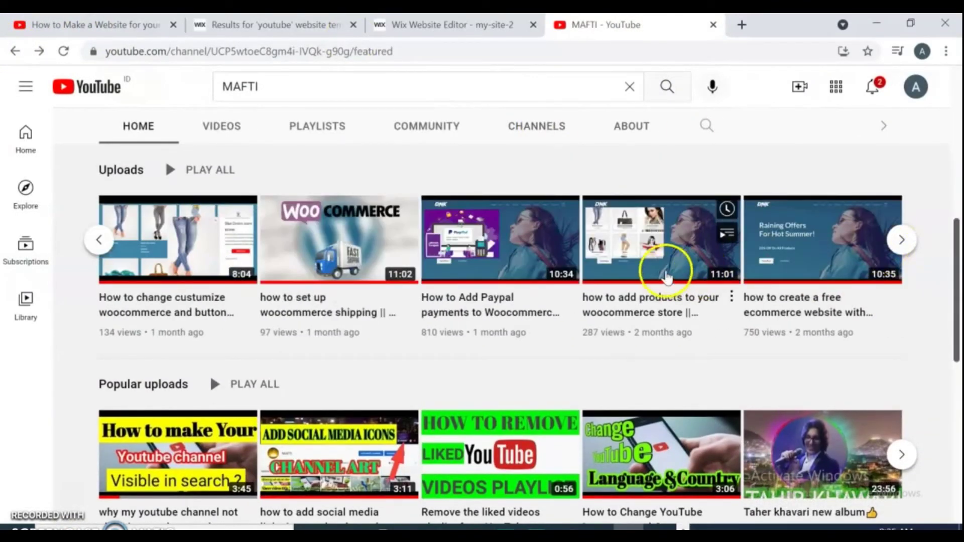
click(465, 255)
right_click(464, 255)
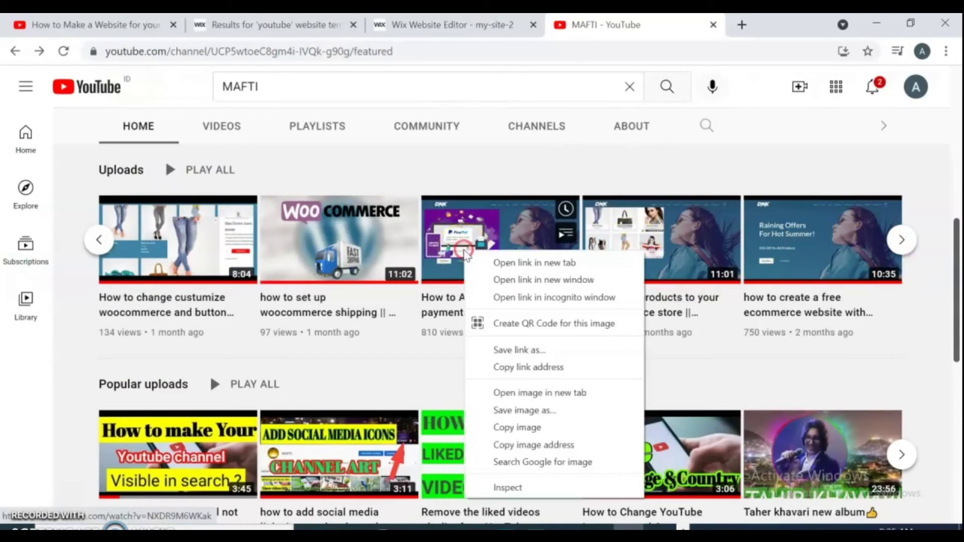
click(519, 262)
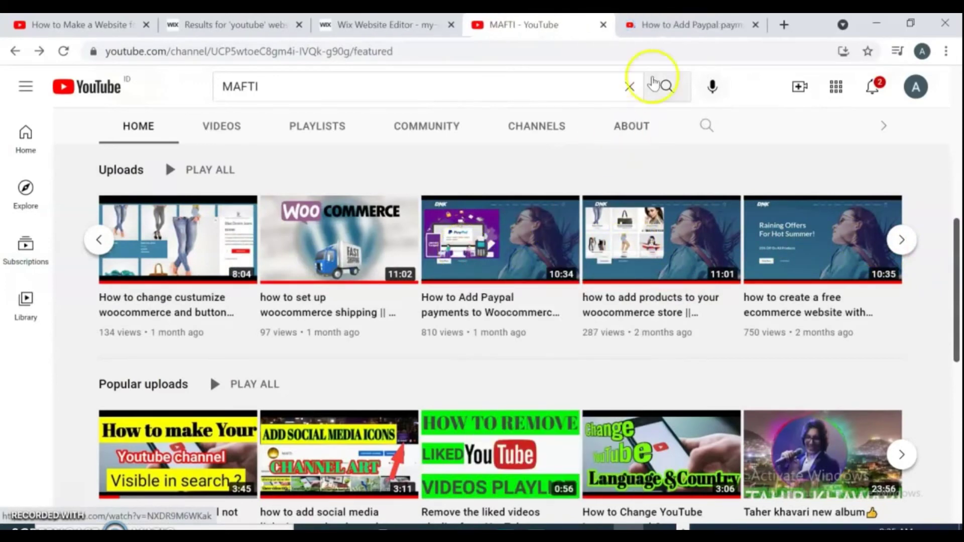
click(684, 30)
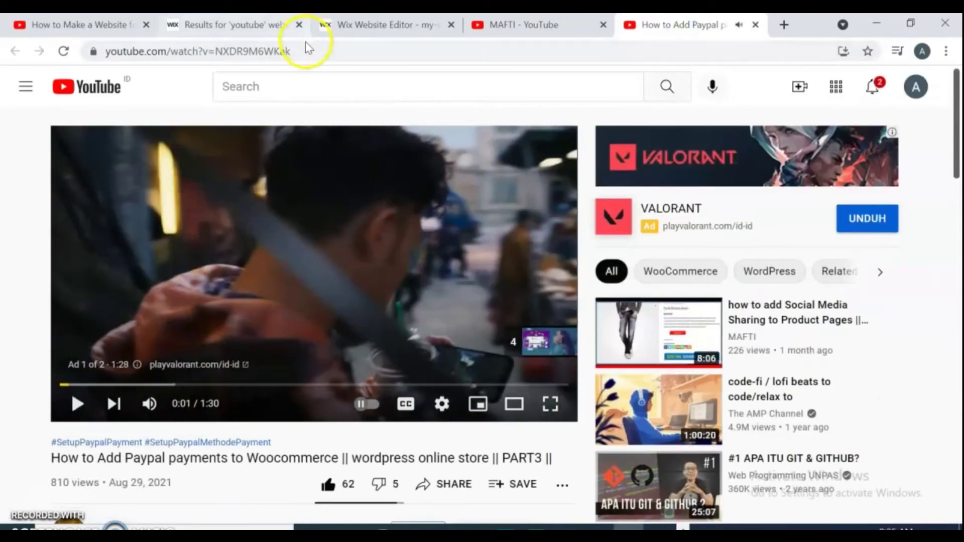
drag(302, 49, 20, 58)
key(ctrl+c)
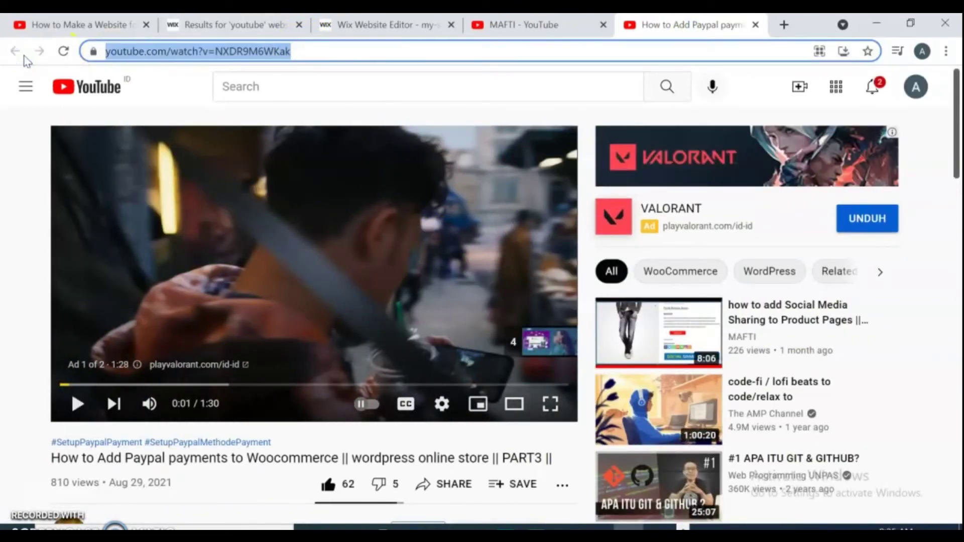
- Paste the Paypal video link into the Embed YouTube Video dialog and add it to the library
click(381, 25)
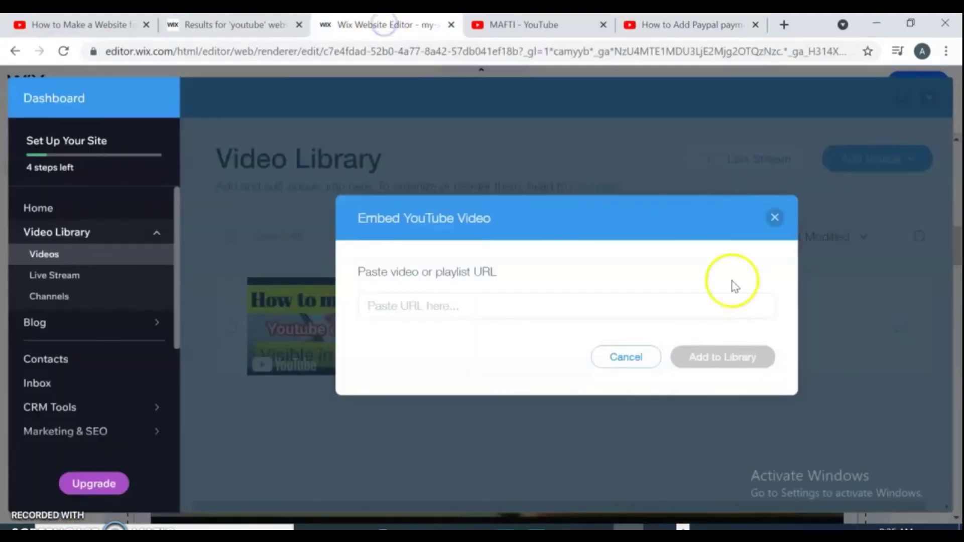
click(646, 311)
key(ctrl+v)
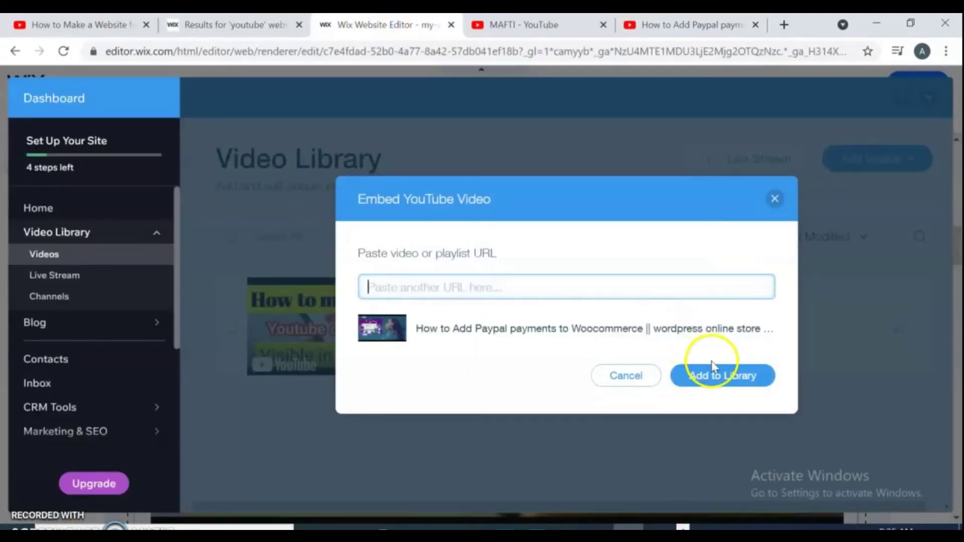
click(727, 372)
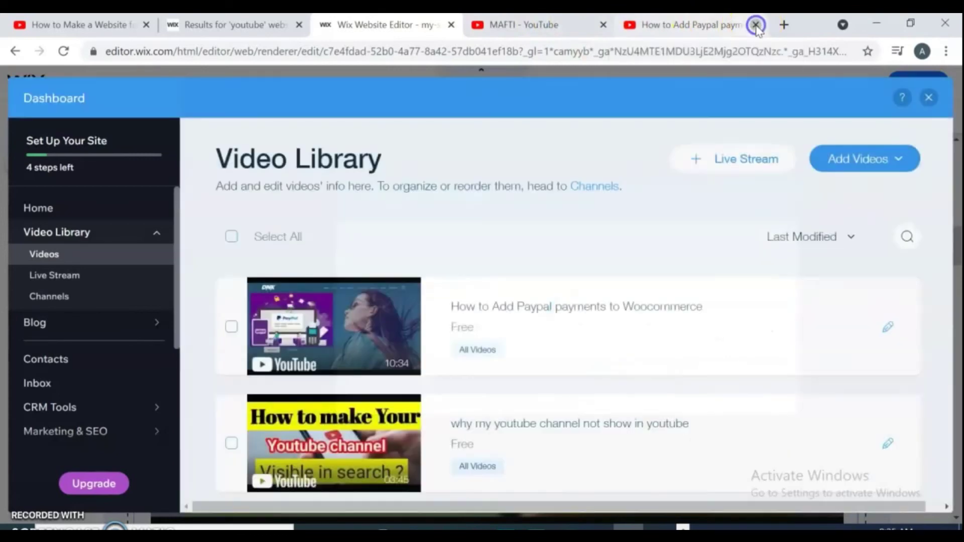
click(755, 25)
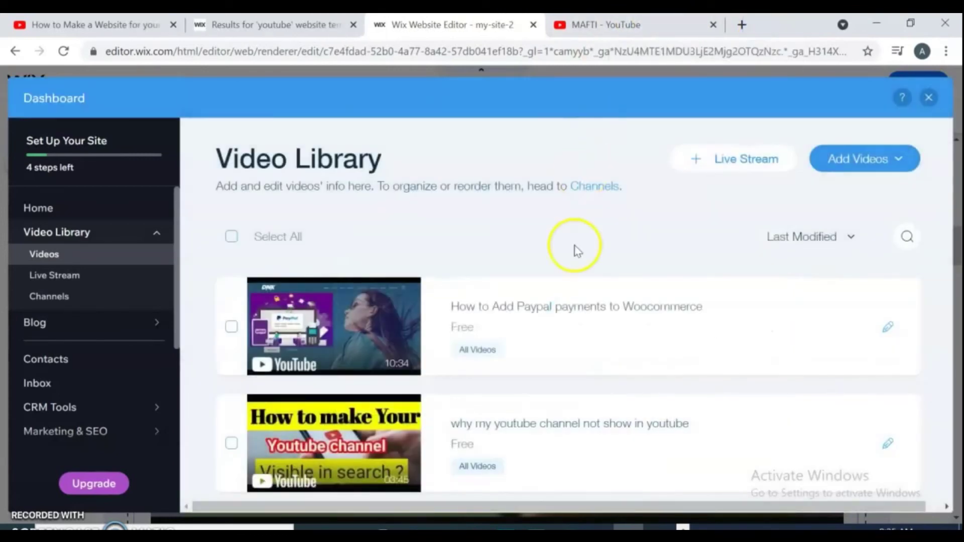
- Open the free ecommerce website video from the MAFTI channel in a new tab and copy its URL
click(679, 21)
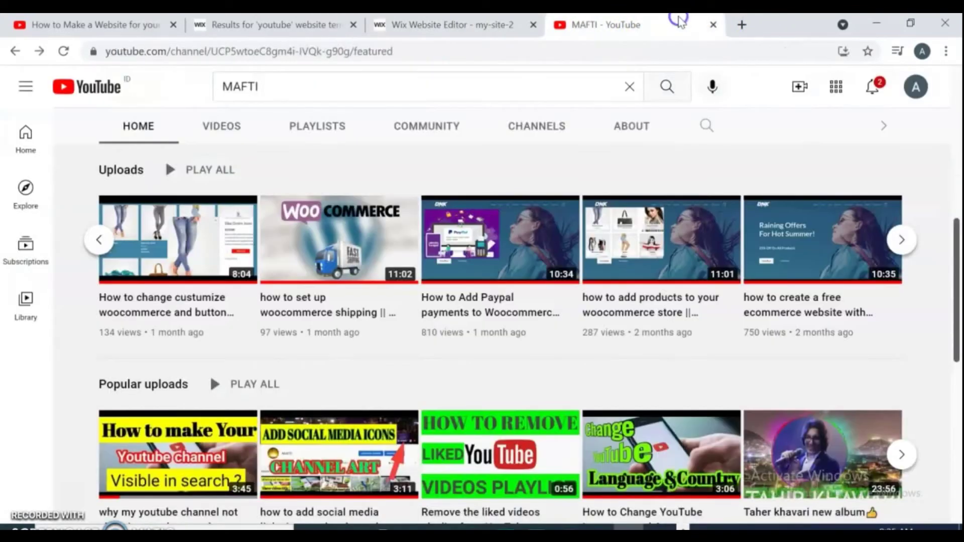
right_click(854, 226)
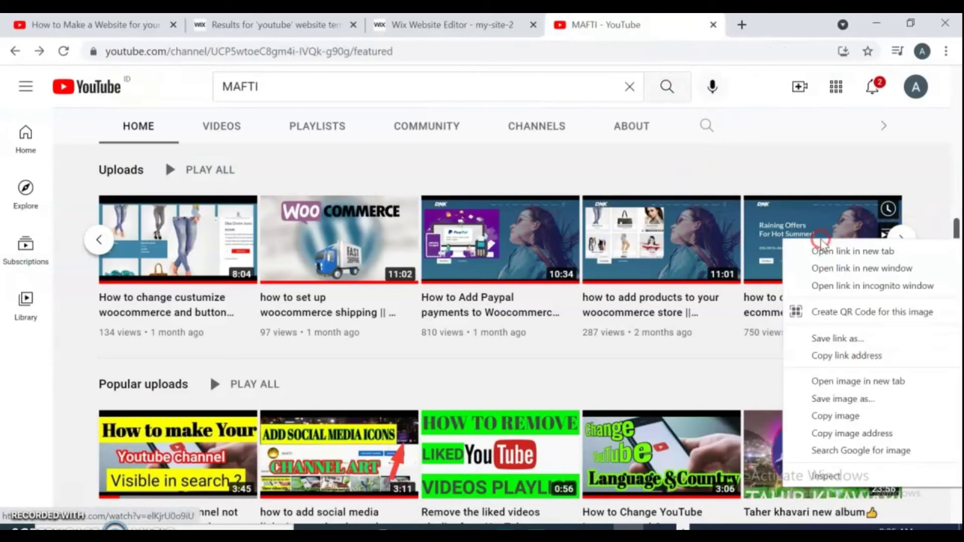
click(823, 250)
key(ctrl+Tab)
key(shift+F10)
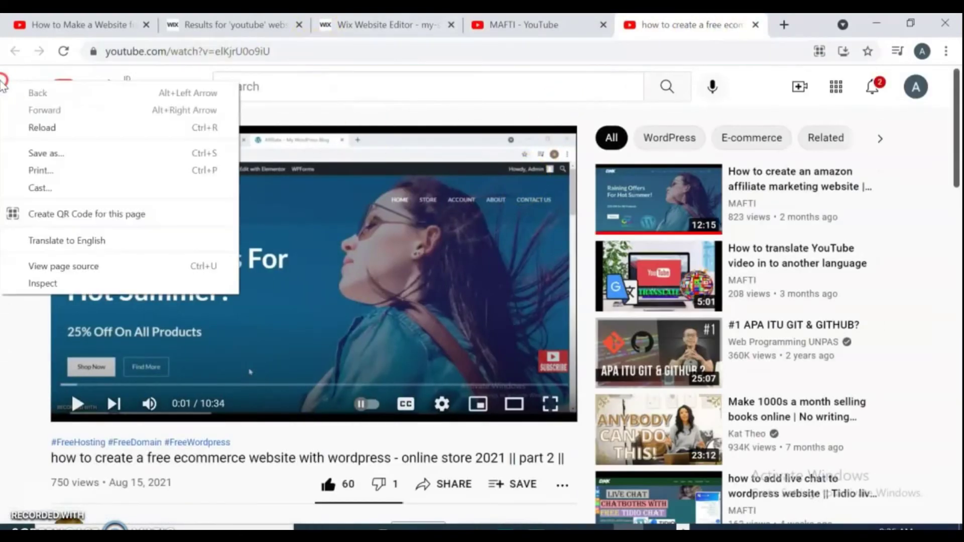
click(107, 52)
key(ctrl+c)
- Embed the free ecommerce website video in the library through Add Videos > YouTube
click(381, 24)
click(871, 146)
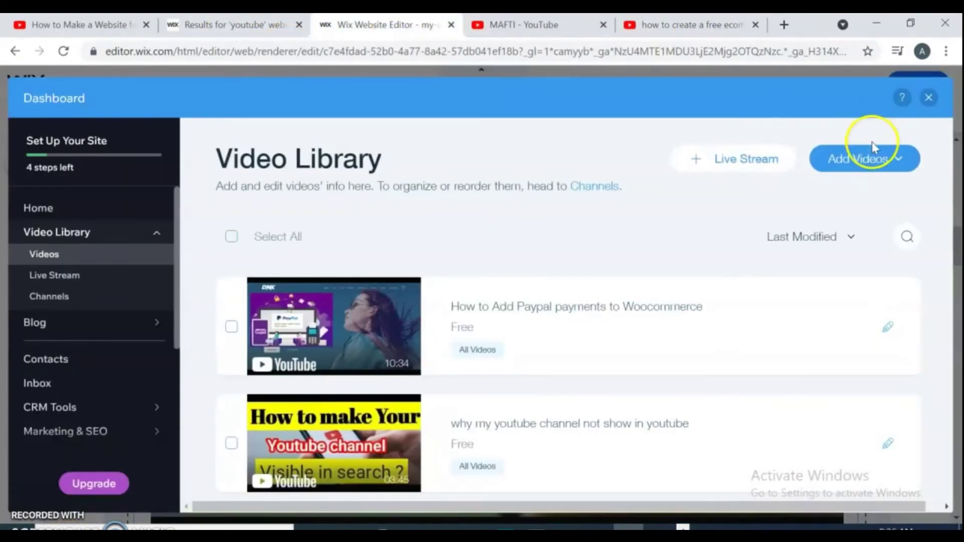
click(856, 370)
click(527, 310)
key(ctrl+v)
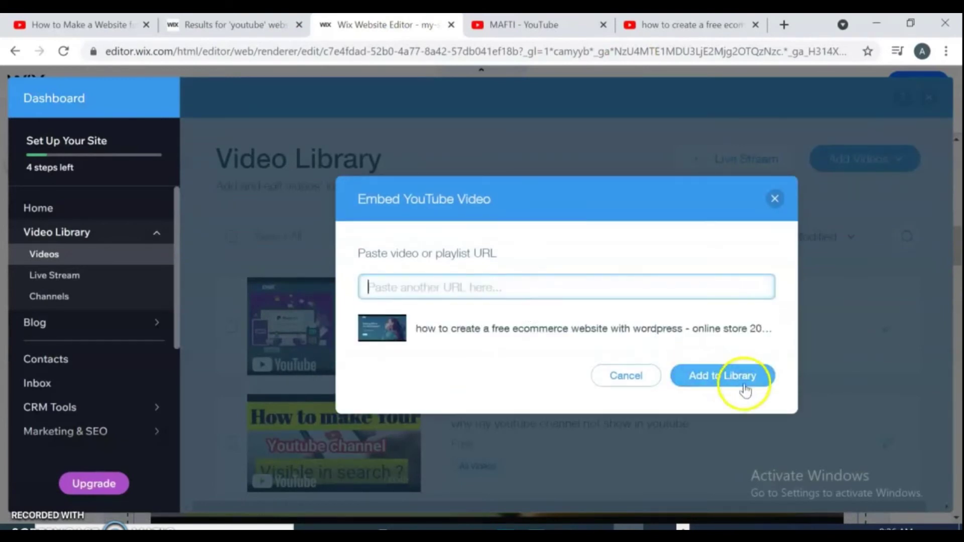
click(744, 386)
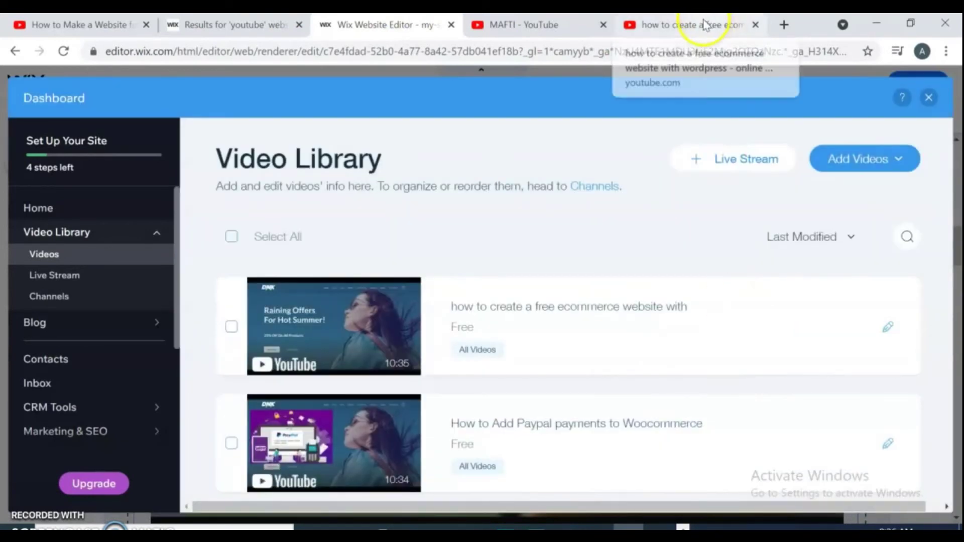
click(755, 24)
click(559, 24)
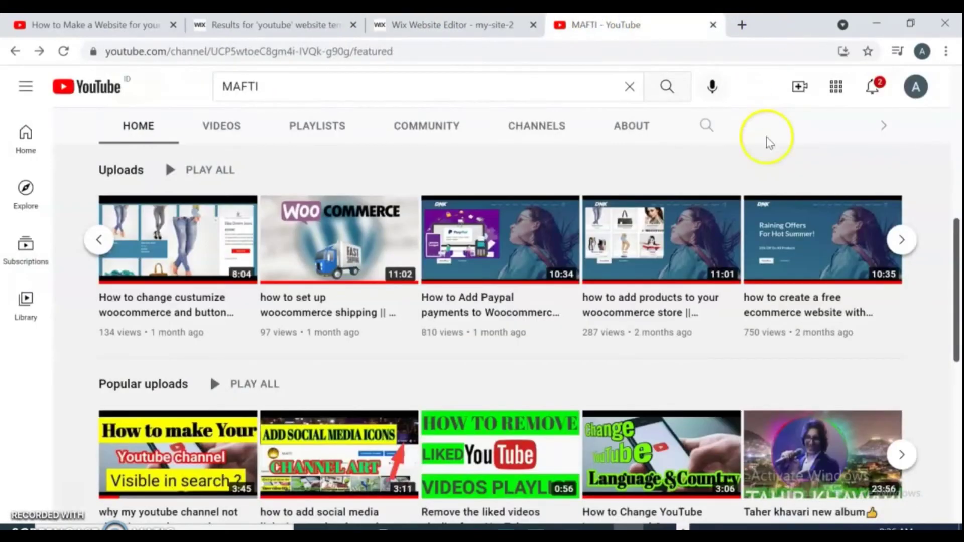
- Copy the share link of the first video in the MAFTI uploads row
click(176, 236)
click(195, 51)
key(ctrl+v)
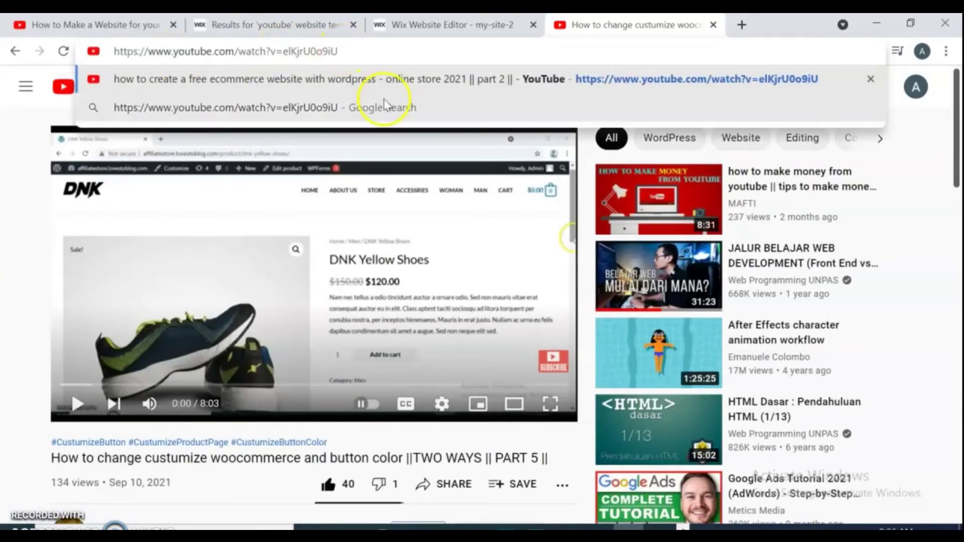
click(445, 488)
click(622, 330)
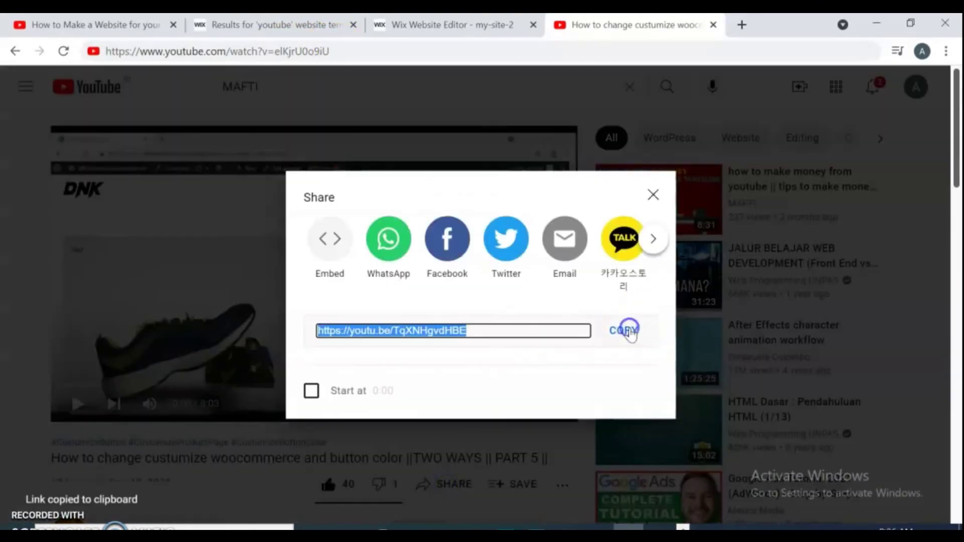
- Embed that WooCommerce customization video in the library through Add Videos > YouTube
click(447, 25)
click(864, 159)
click(864, 363)
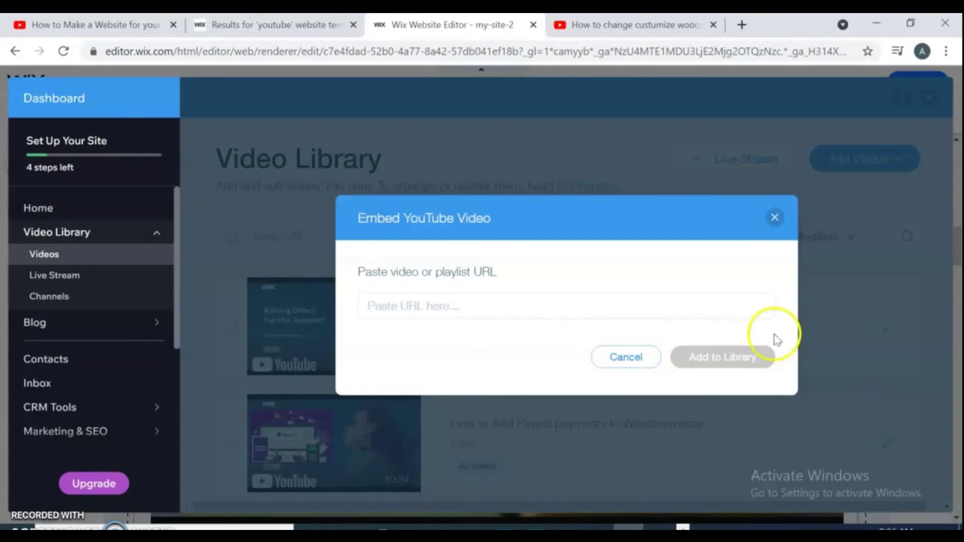
key(ctrl+v)
click(730, 377)
- Open the Social Media Sharing tutorial from the channel uploads and copy its share link
key(ctrl+Tab)
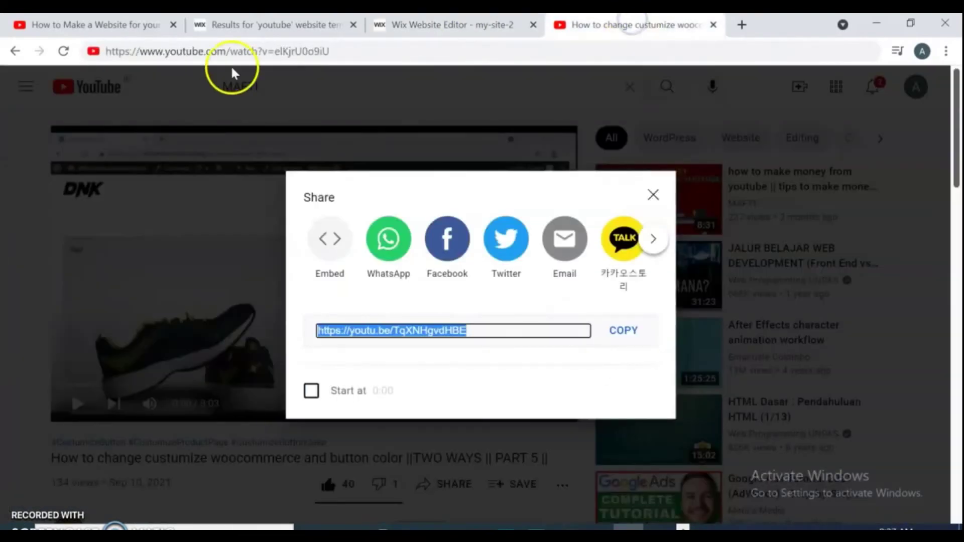
key(Escape)
click(38, 51)
scroll(502, 301, down, 5)
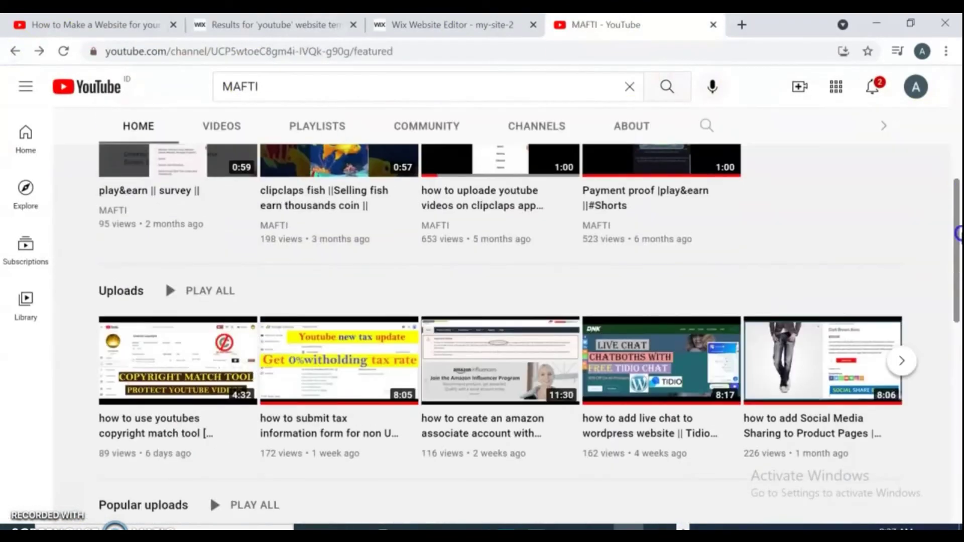
click(903, 357)
click(902, 358)
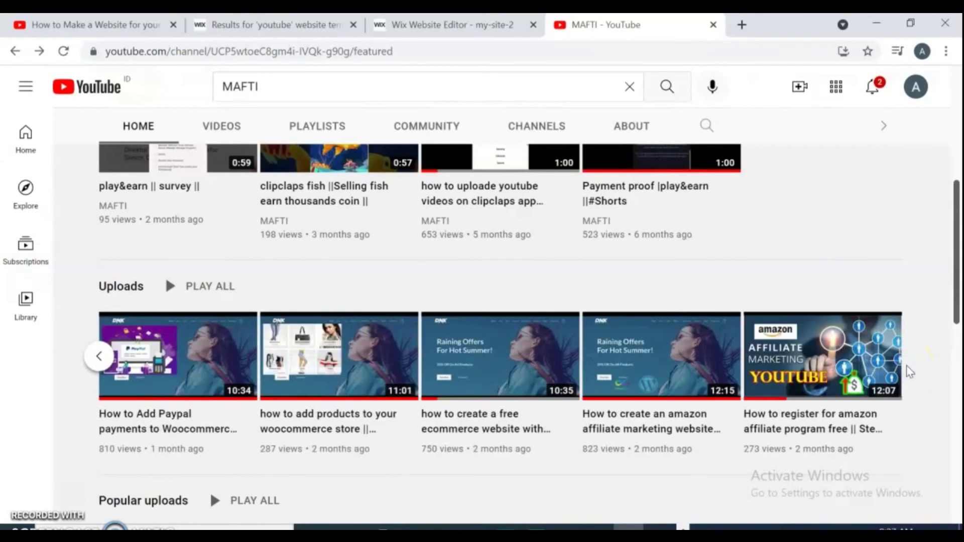
click(98, 356)
click(485, 362)
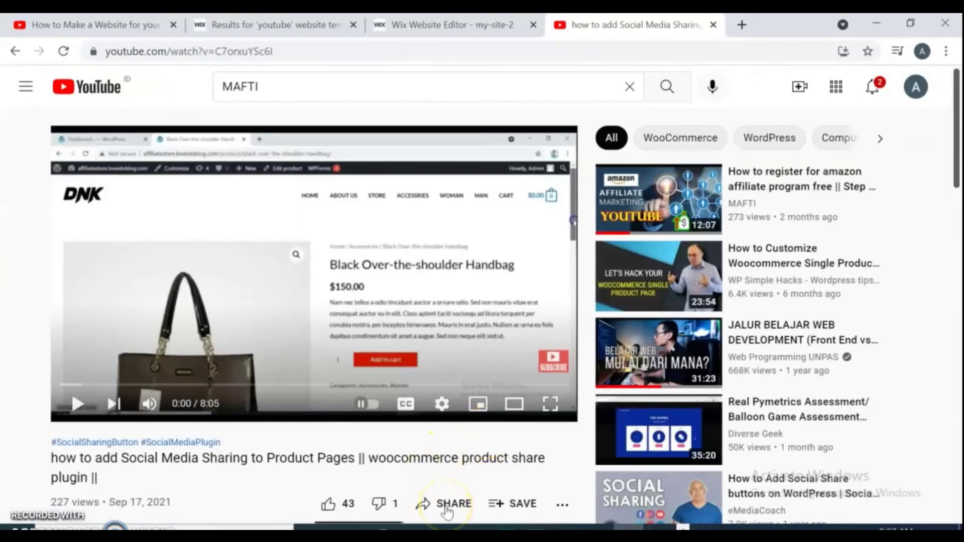
click(445, 502)
click(632, 331)
- Add the Social Media Sharing video to the library and close the video dashboard
click(442, 25)
click(860, 157)
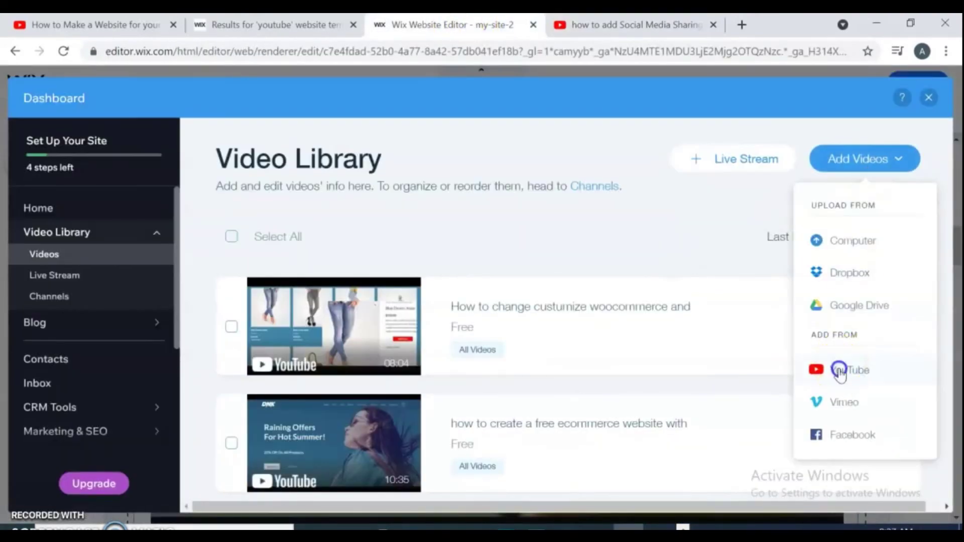
click(843, 370)
key(ctrl+v)
click(733, 376)
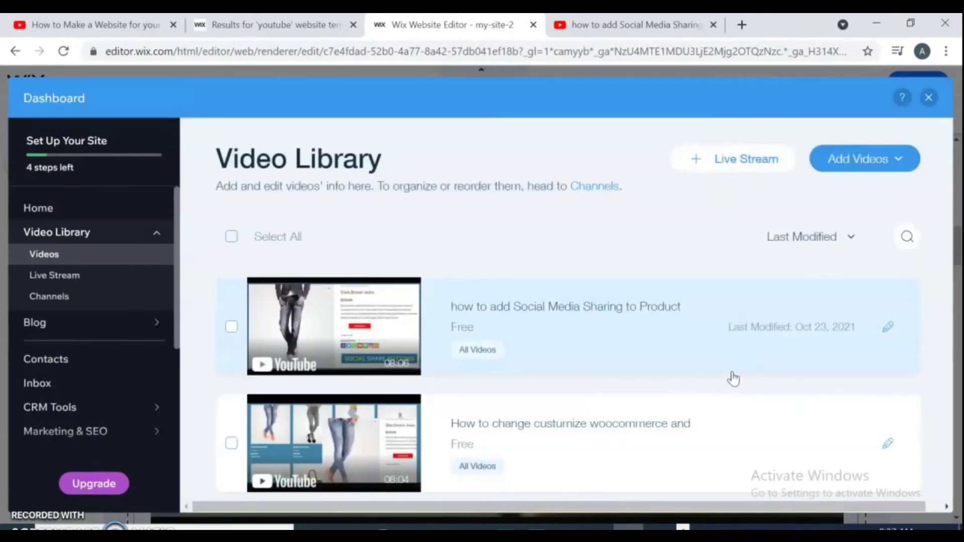
click(904, 152)
click(929, 97)
- Scroll past the Wix Video gallery and select the THIS IS MY STORY strip
click(929, 97)
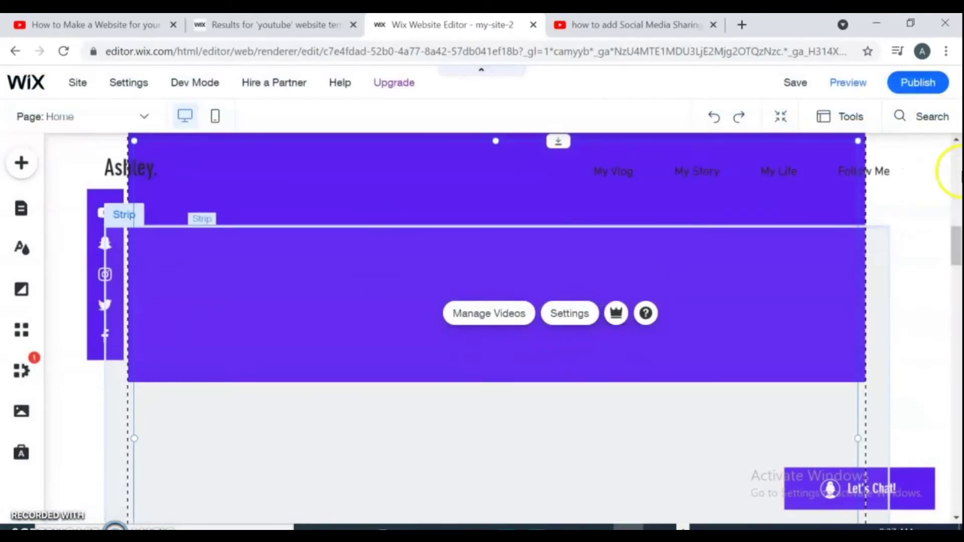
drag(958, 232, 958, 265)
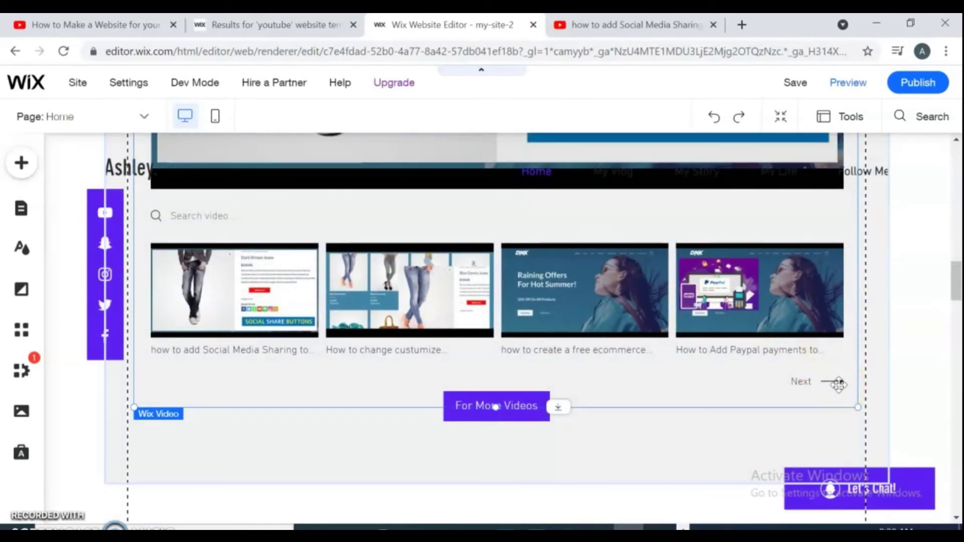
drag(955, 281, 957, 331)
click(645, 291)
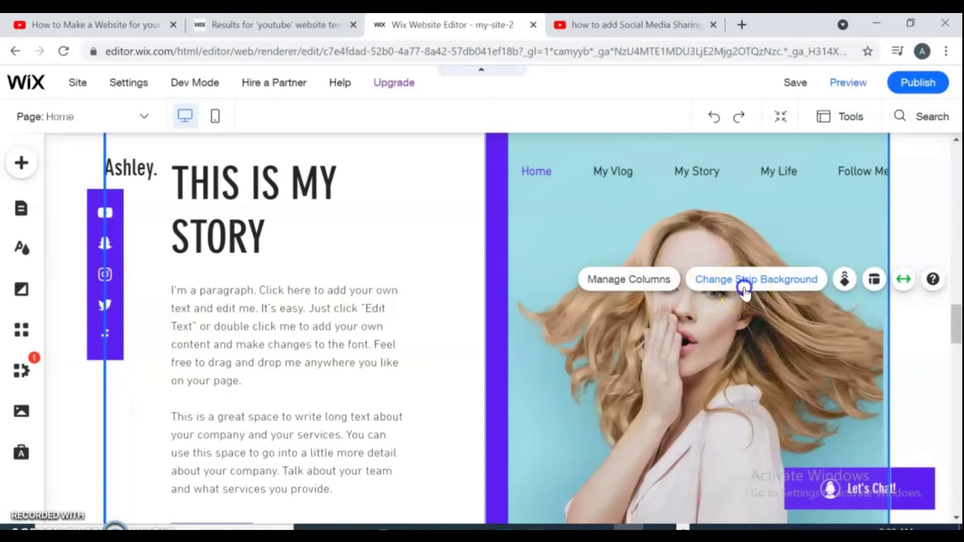
- Set the story strip's background to the 'Man with Cat' image found by searching 'MAN'
click(743, 290)
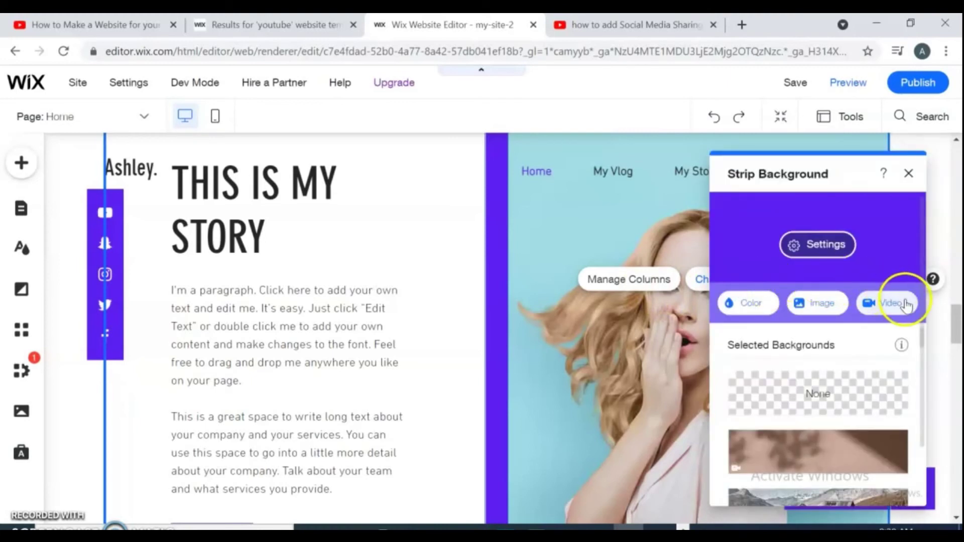
click(819, 303)
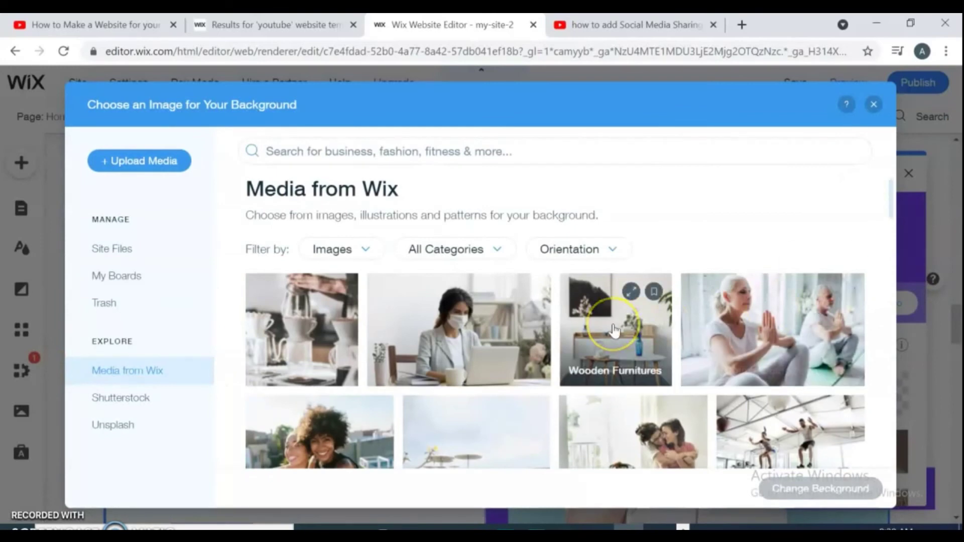
click(422, 150)
text(MAN)
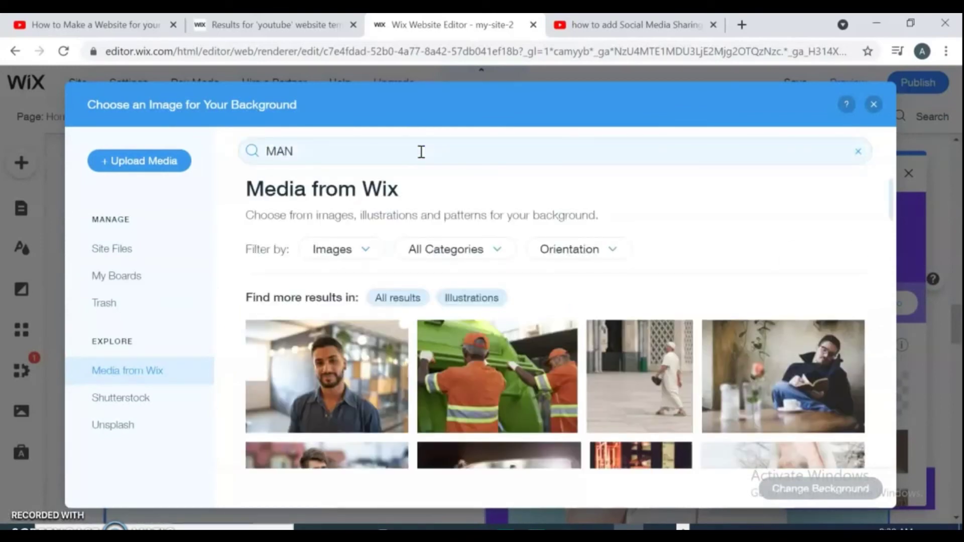
drag(892, 205, 941, 375)
click(434, 318)
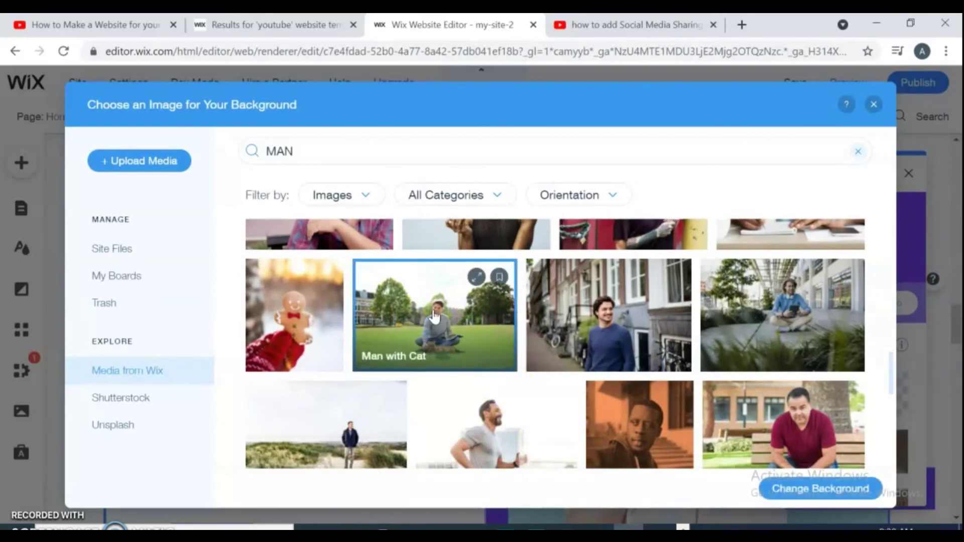
click(868, 490)
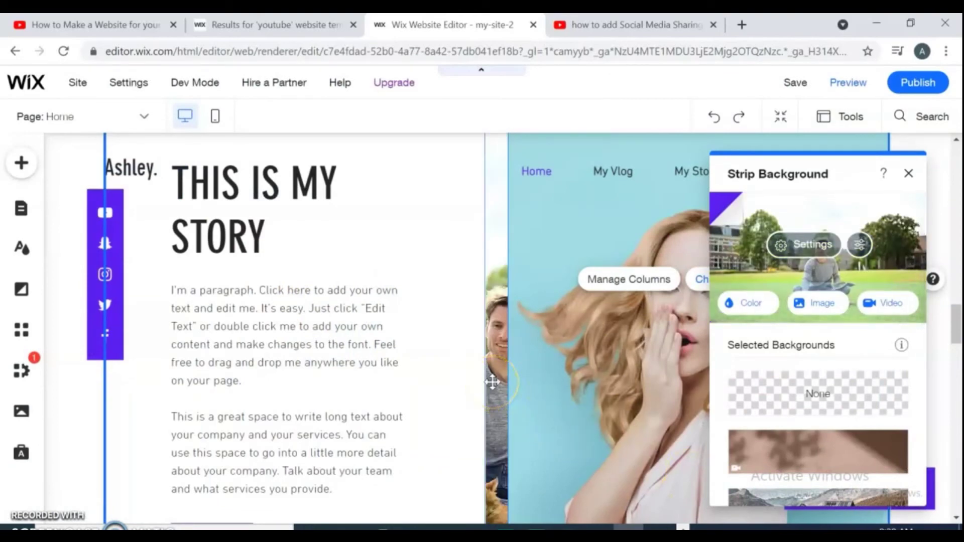
- Replace the photo column's background with the 'Man on a Balcony' image
click(819, 303)
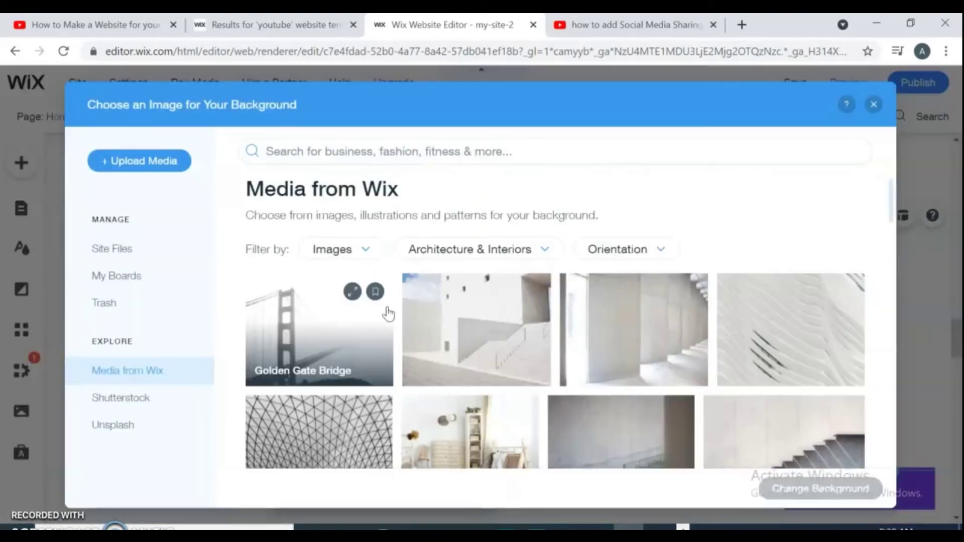
click(352, 153)
text(MAN)
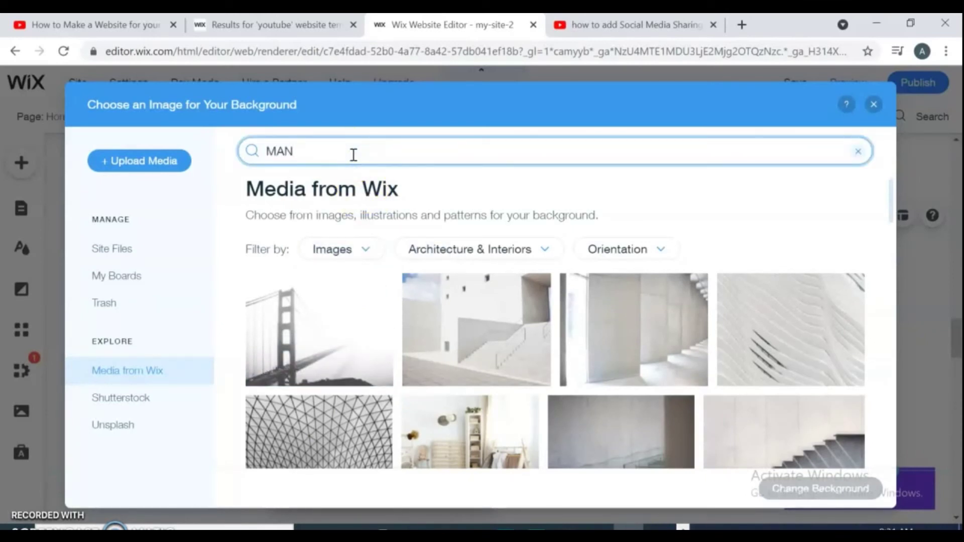
key(Return)
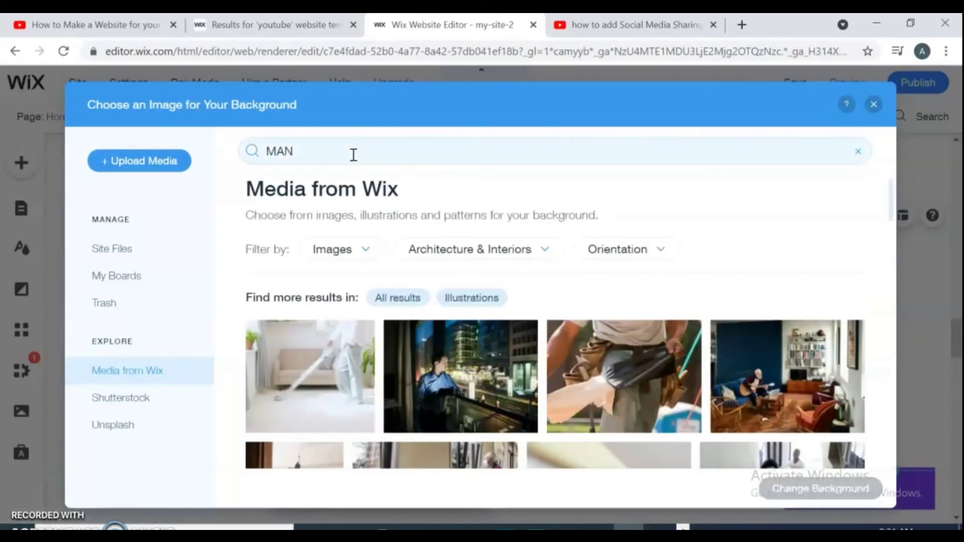
click(455, 341)
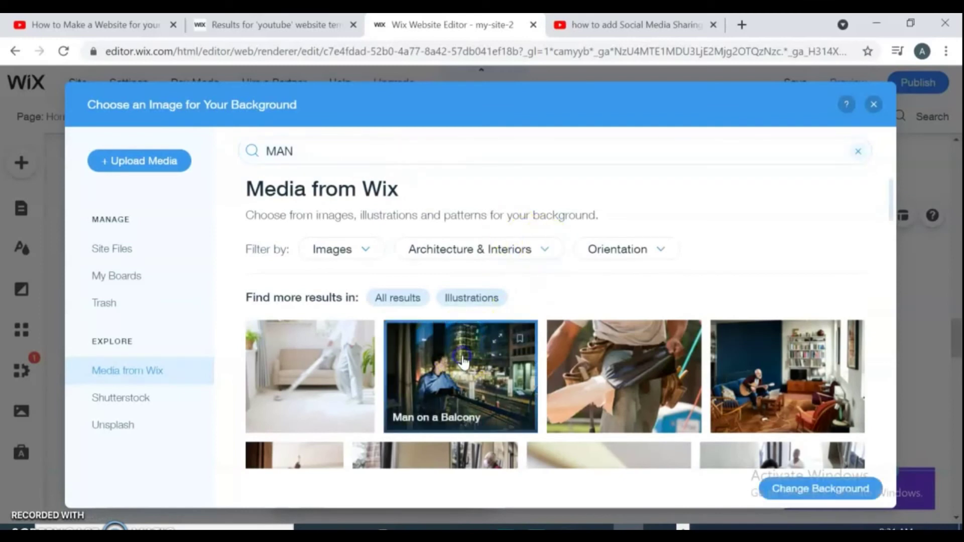
click(836, 490)
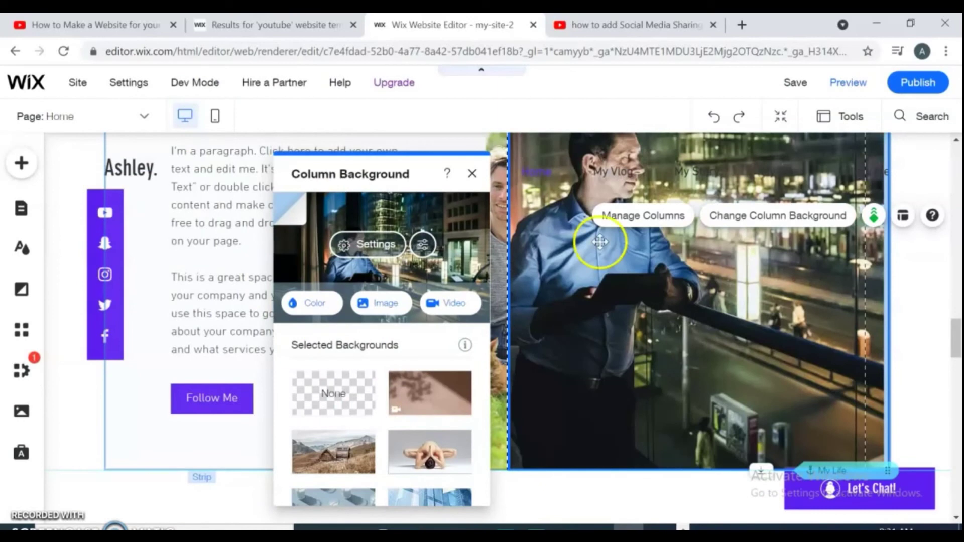
- Raise the story paragraph's font size from 16 to 17 px in Text Settings
click(241, 233)
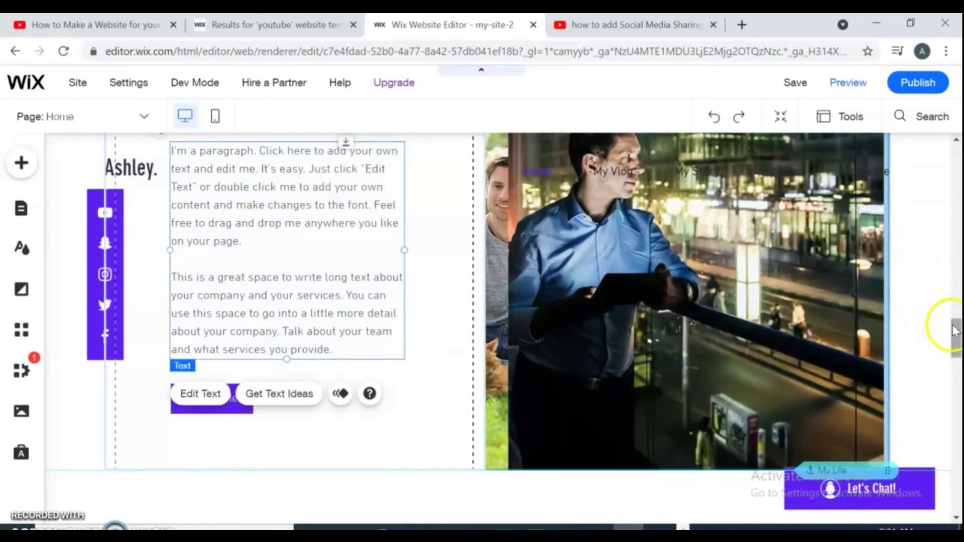
drag(953, 330, 954, 318)
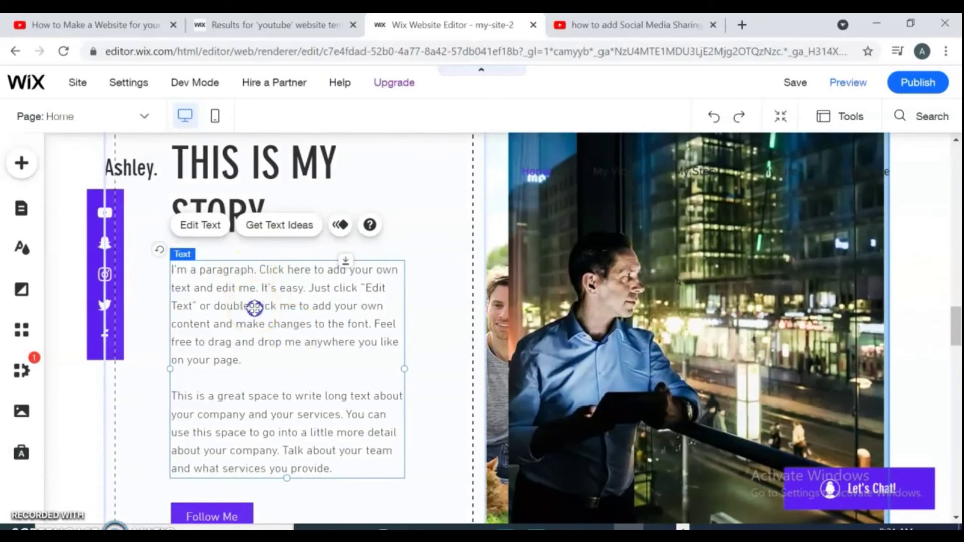
click(194, 225)
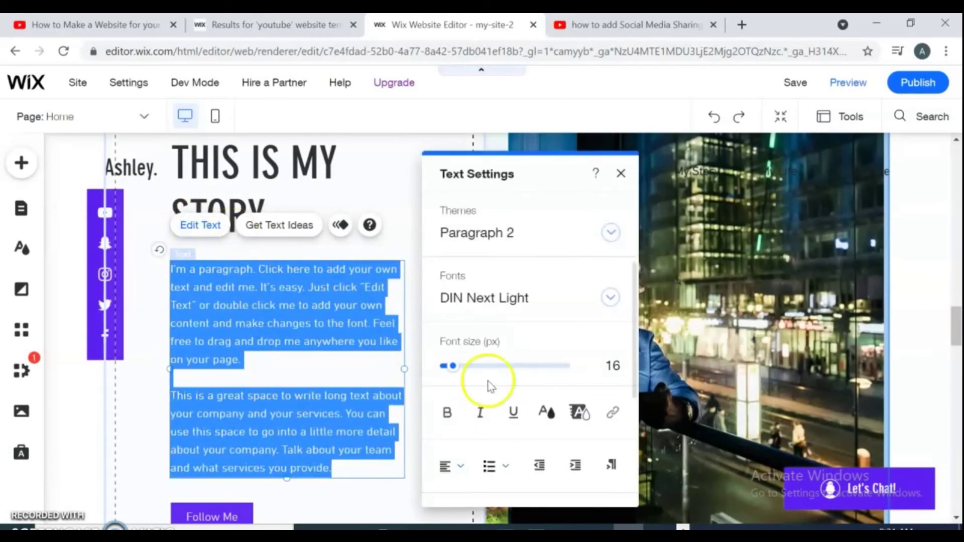
drag(453, 366, 455, 374)
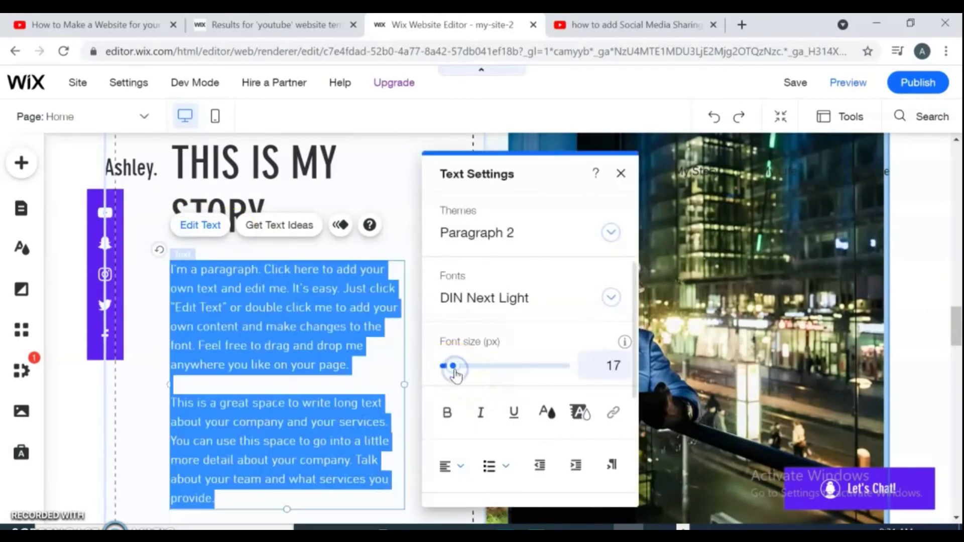
click(620, 173)
click(415, 160)
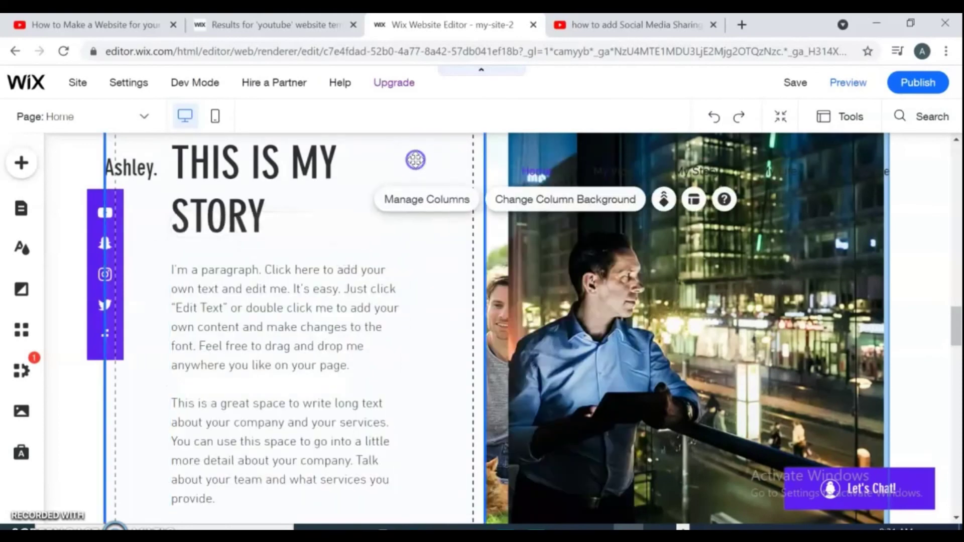
- Adjust the 'THIS IS MY STORY' heading's text settings, then deselect it
click(290, 201)
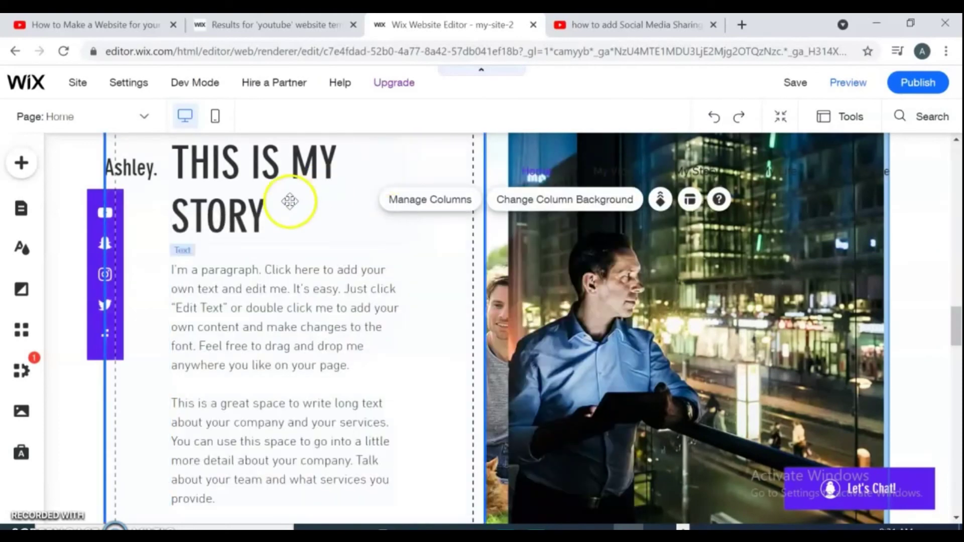
click(250, 219)
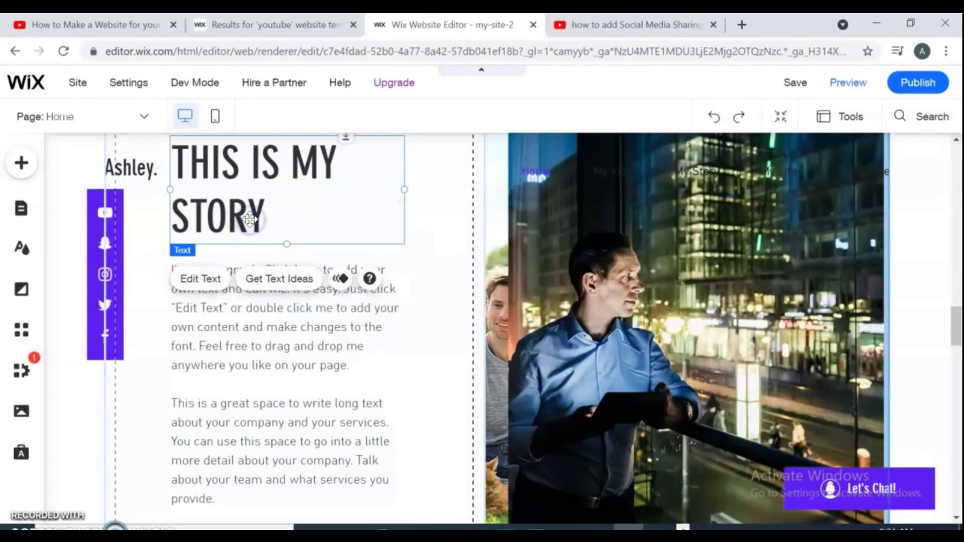
click(203, 275)
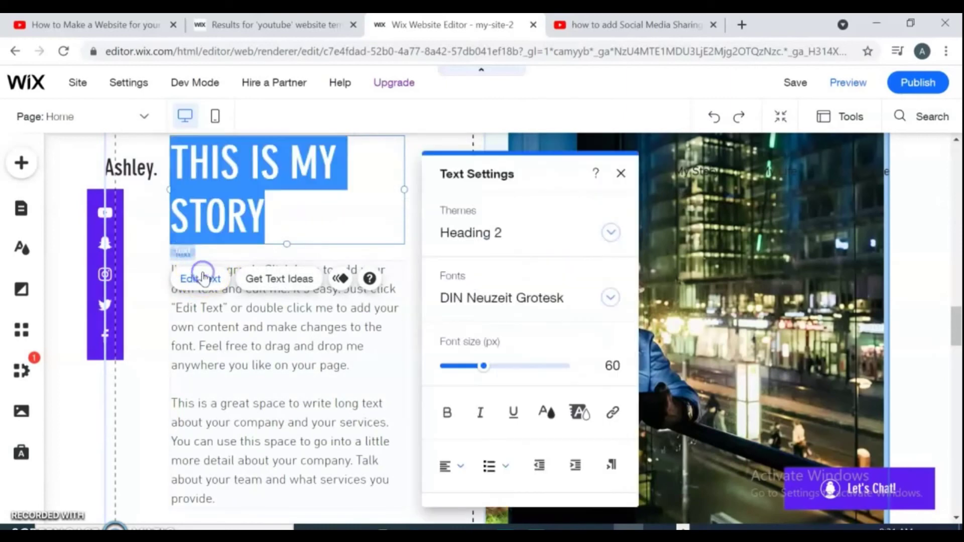
click(336, 197)
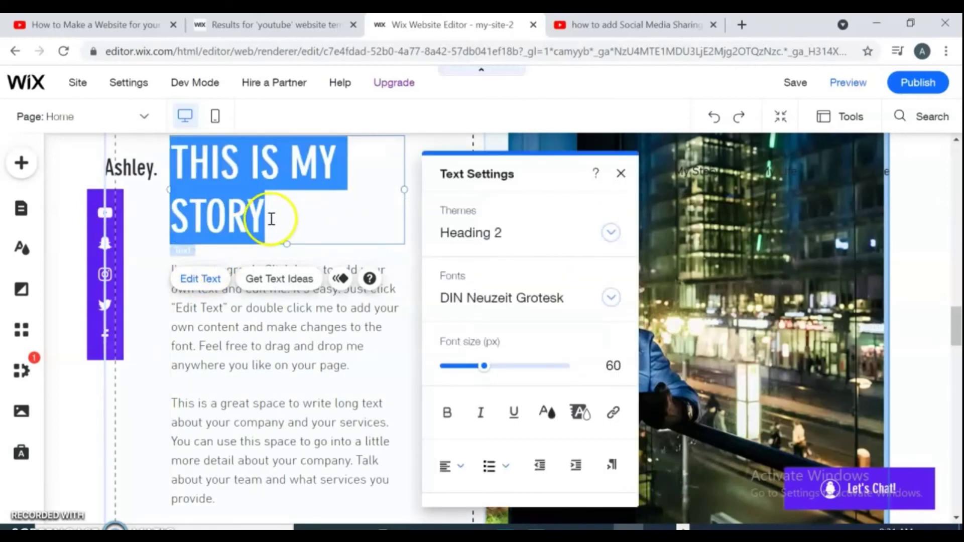
click(317, 338)
click(835, 272)
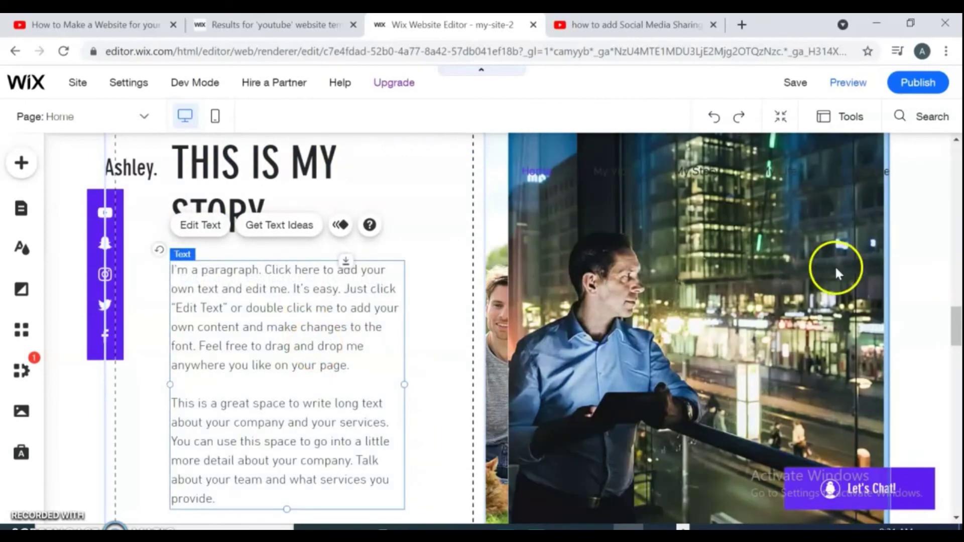
click(955, 322)
drag(955, 321, 957, 368)
click(540, 344)
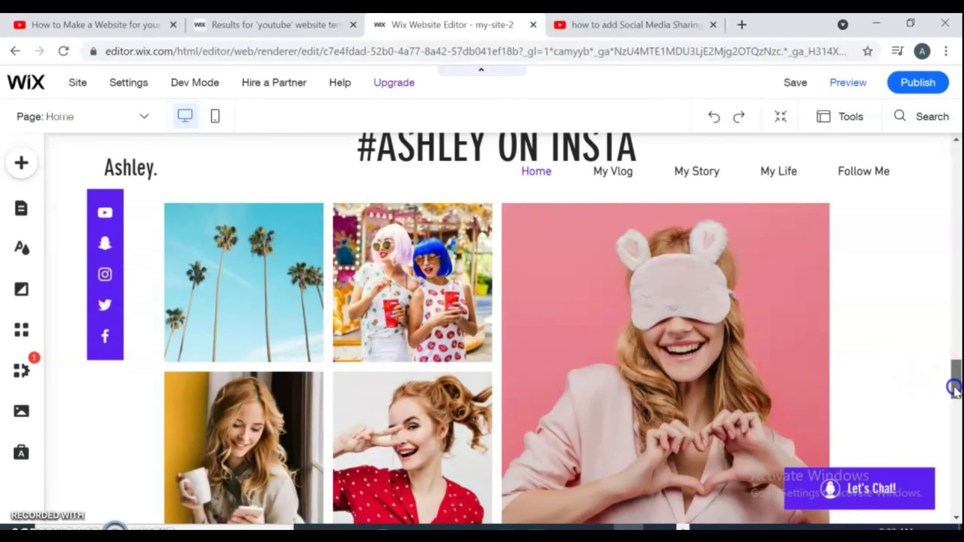
drag(953, 387, 957, 481)
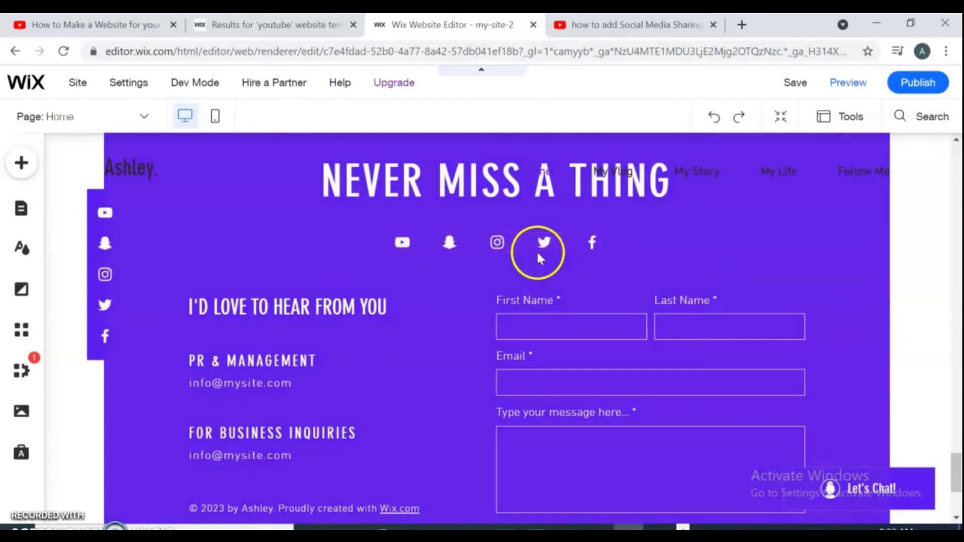
click(591, 241)
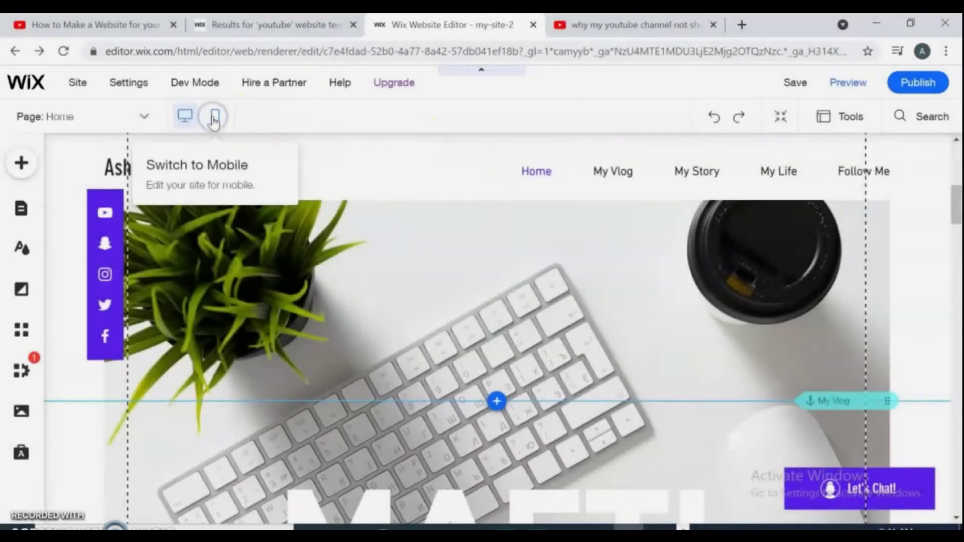
- Switch to the mobile editor and skip the 'Meet Your Site on Mobile' introduction
click(215, 117)
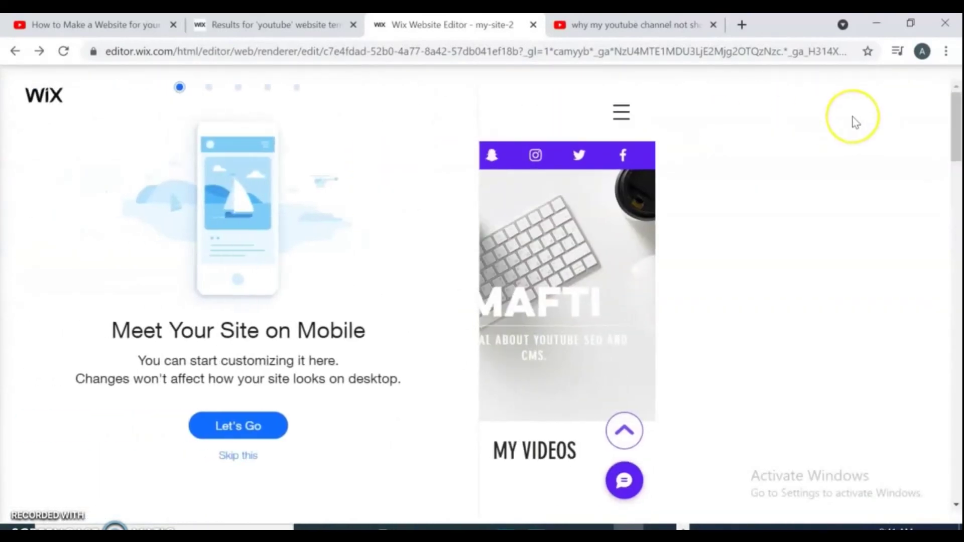
click(240, 456)
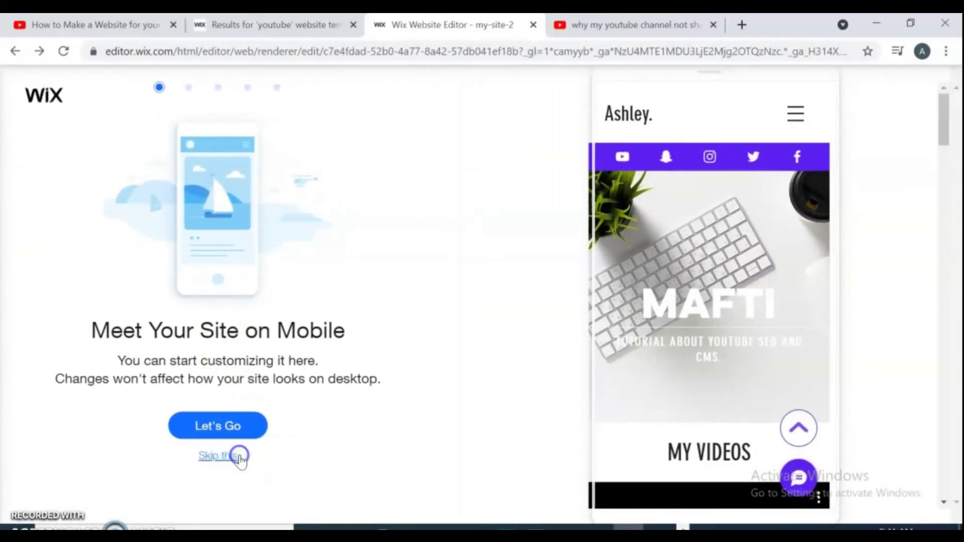